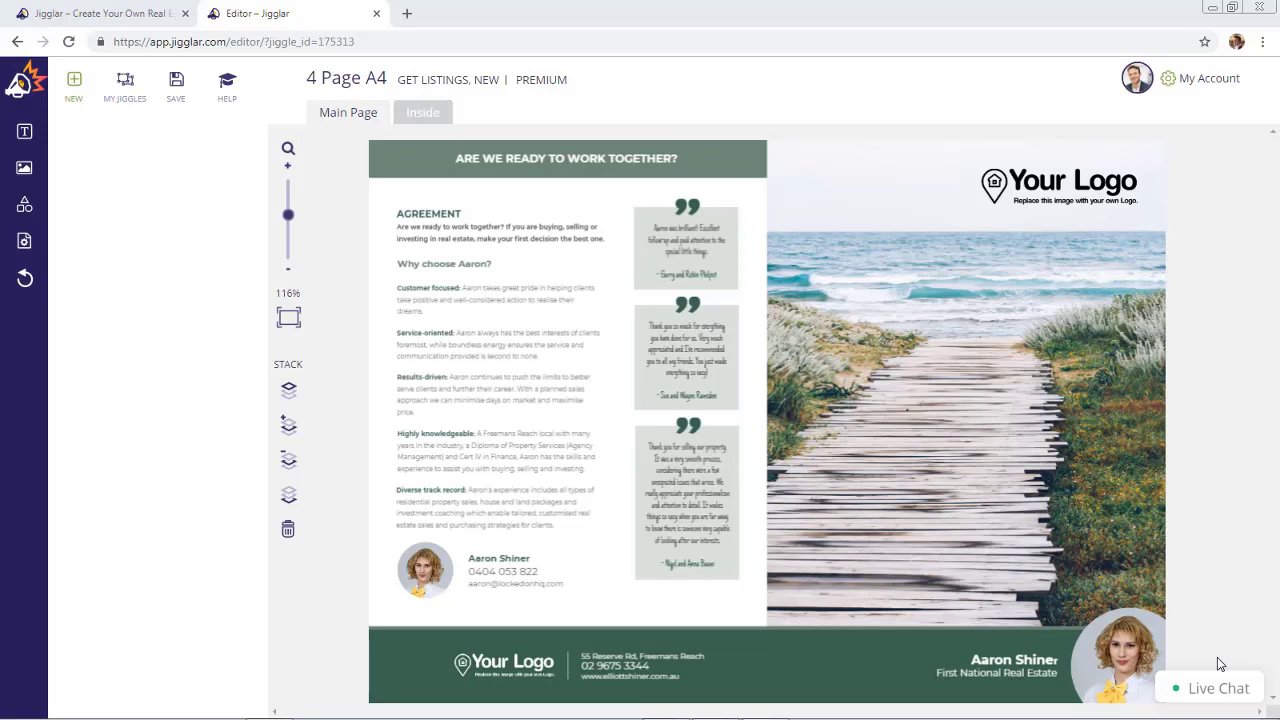
Step: Create a new jiggle from the Pre Listing Kit template in the 4 Page A4 section of Get Listings
left_click(96, 13)
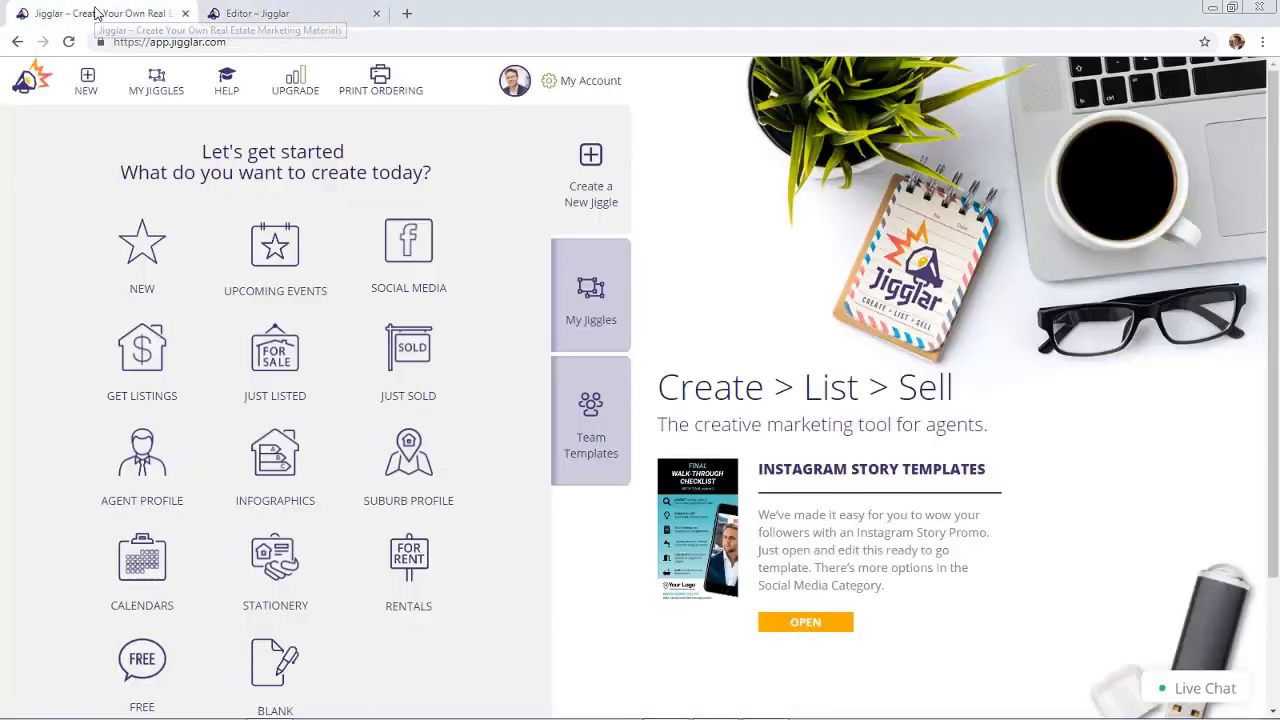
left_click(143, 352)
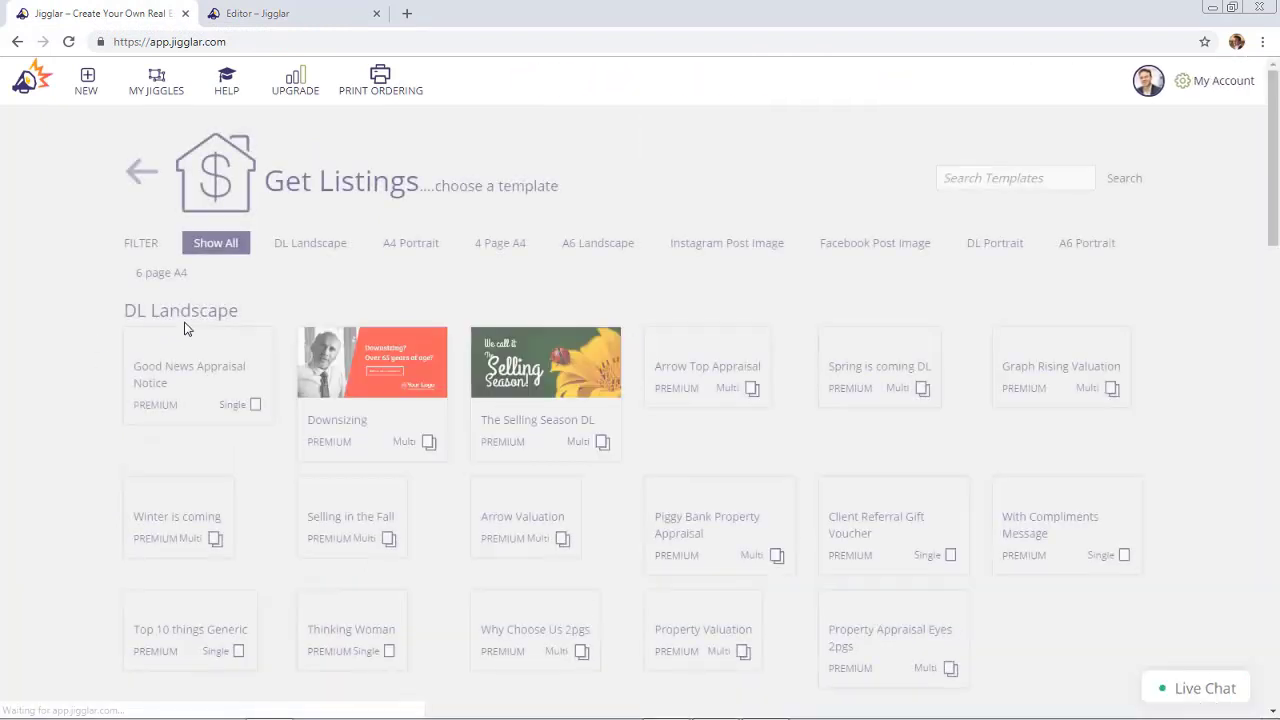
scroll(184, 322, "down", 15)
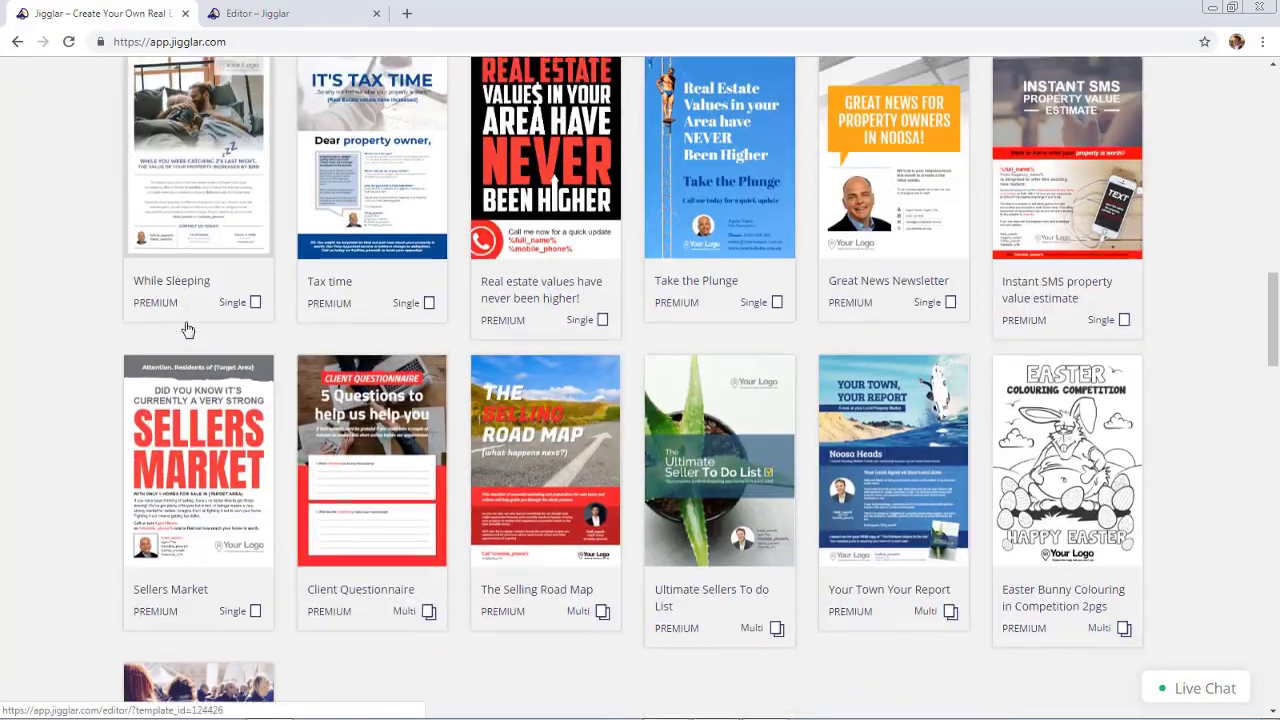
scroll(184, 322, "down", 4)
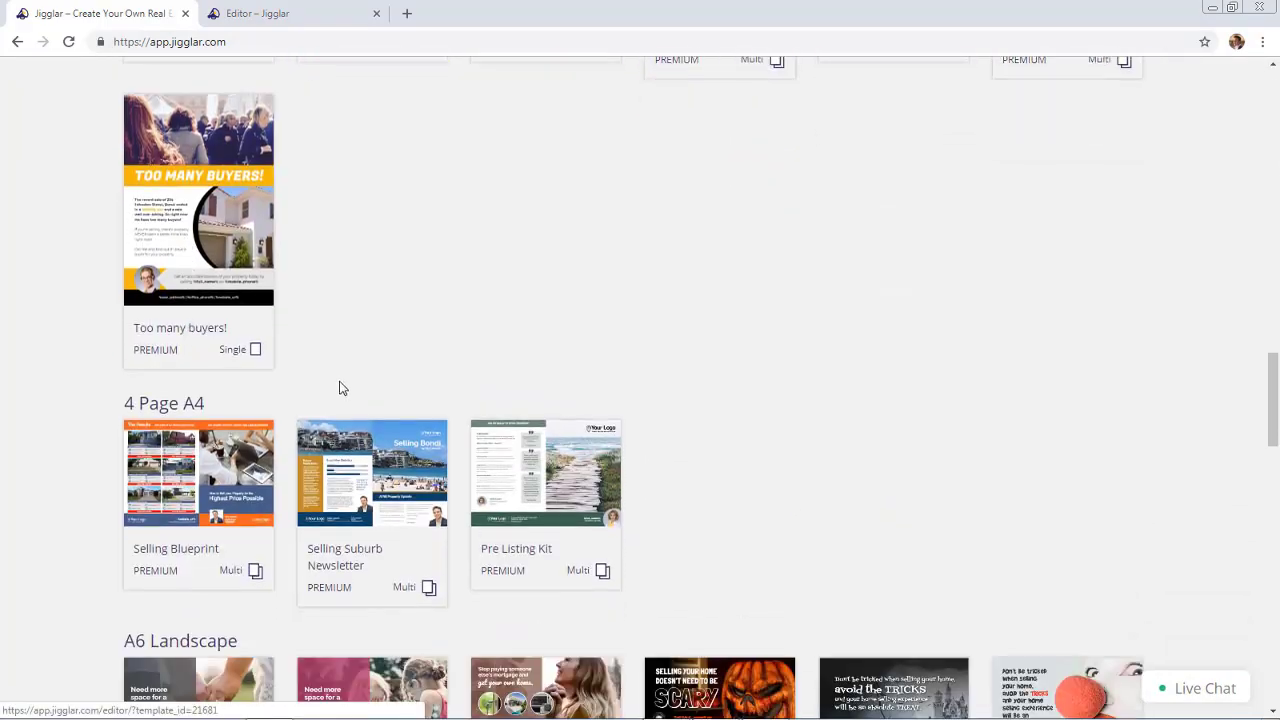
left_click(555, 477)
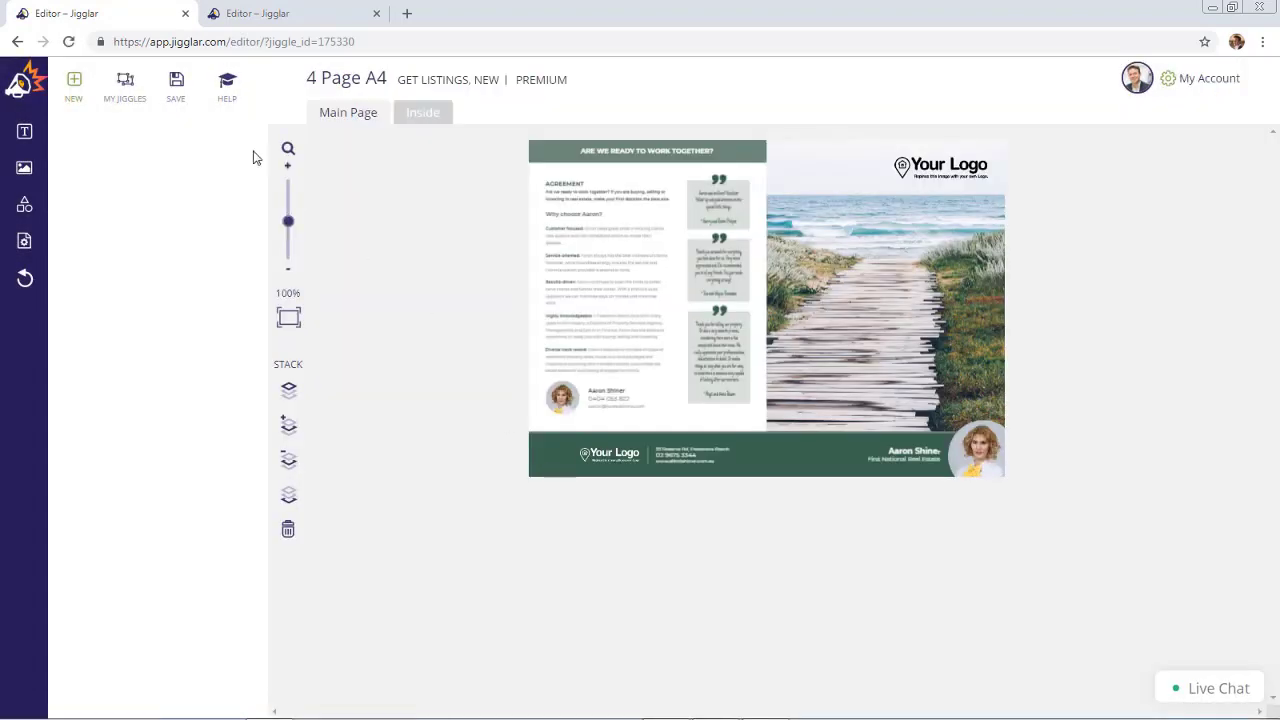
Step: Save the new jiggle to My Jiggles under the name prelist1
left_click(176, 88)
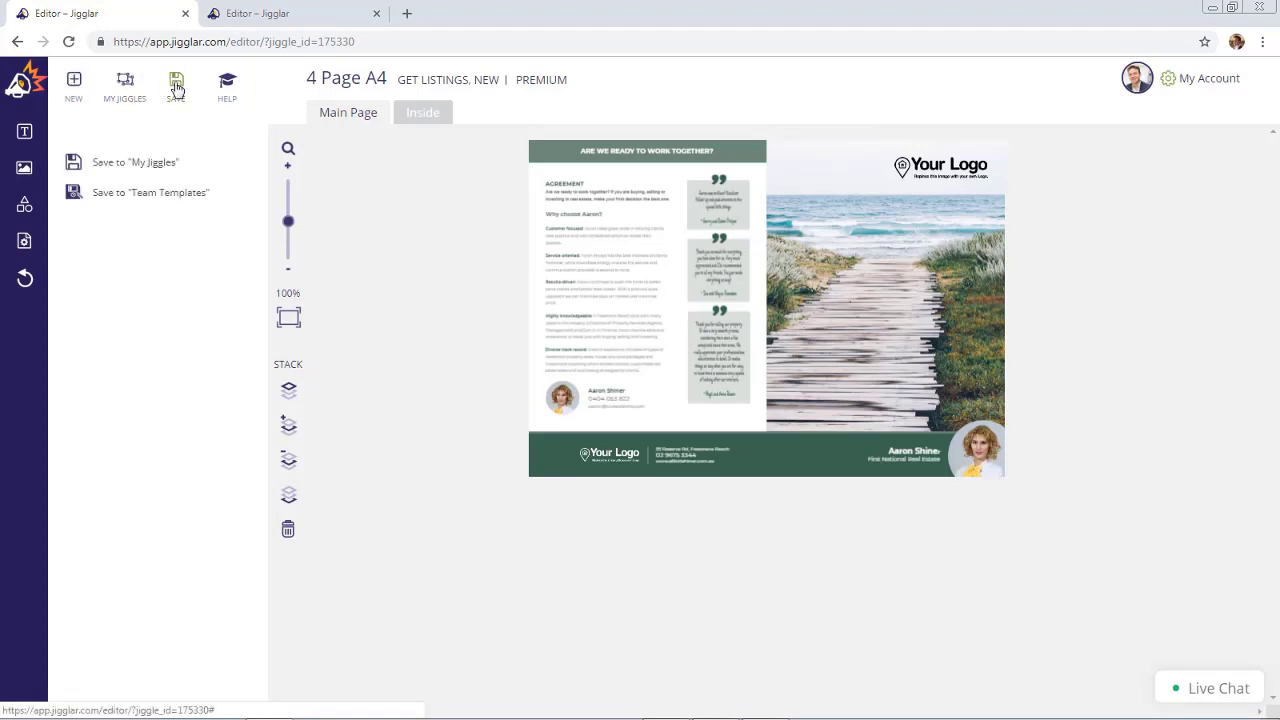
left_click(152, 165)
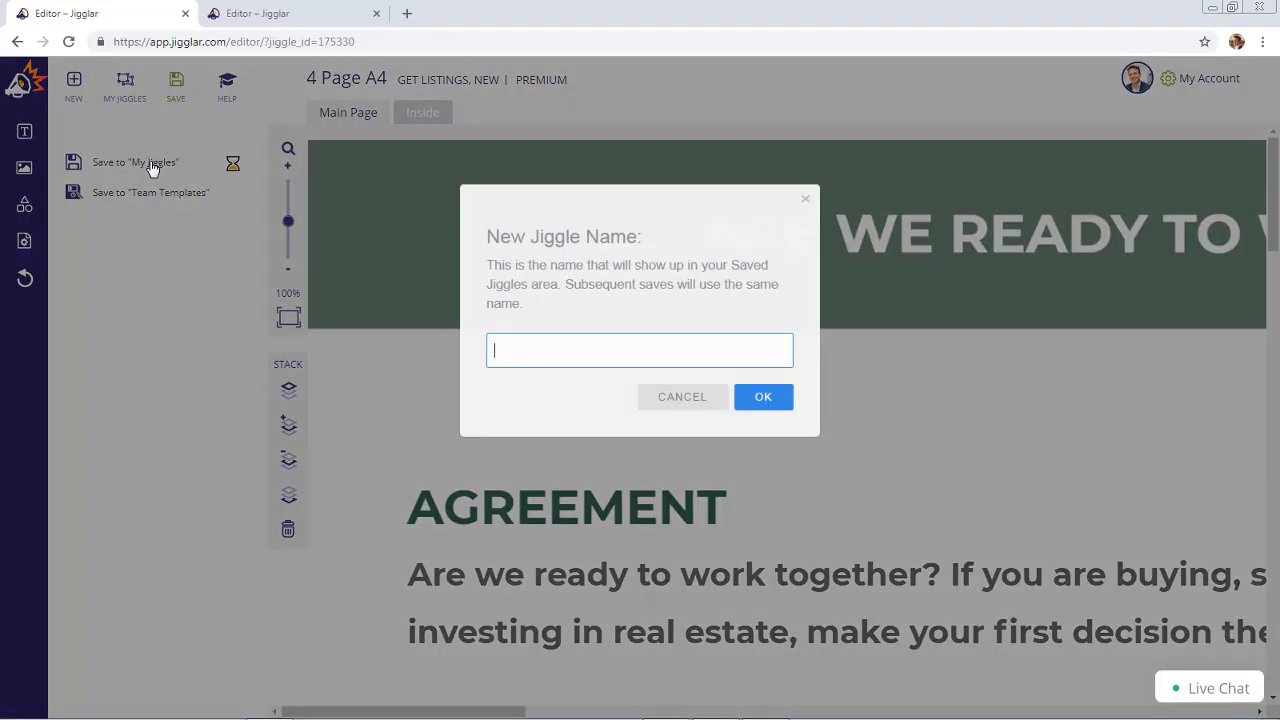
left_click(559, 354)
type("prelist1")
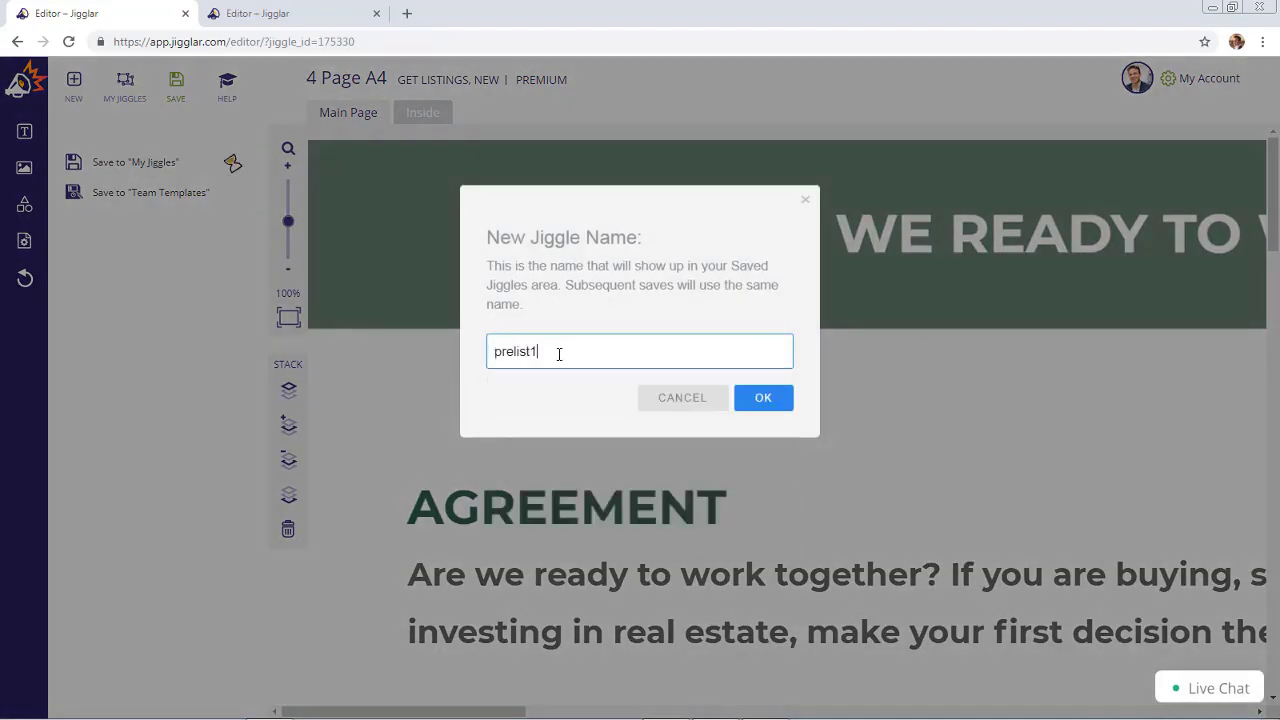
left_click(760, 398)
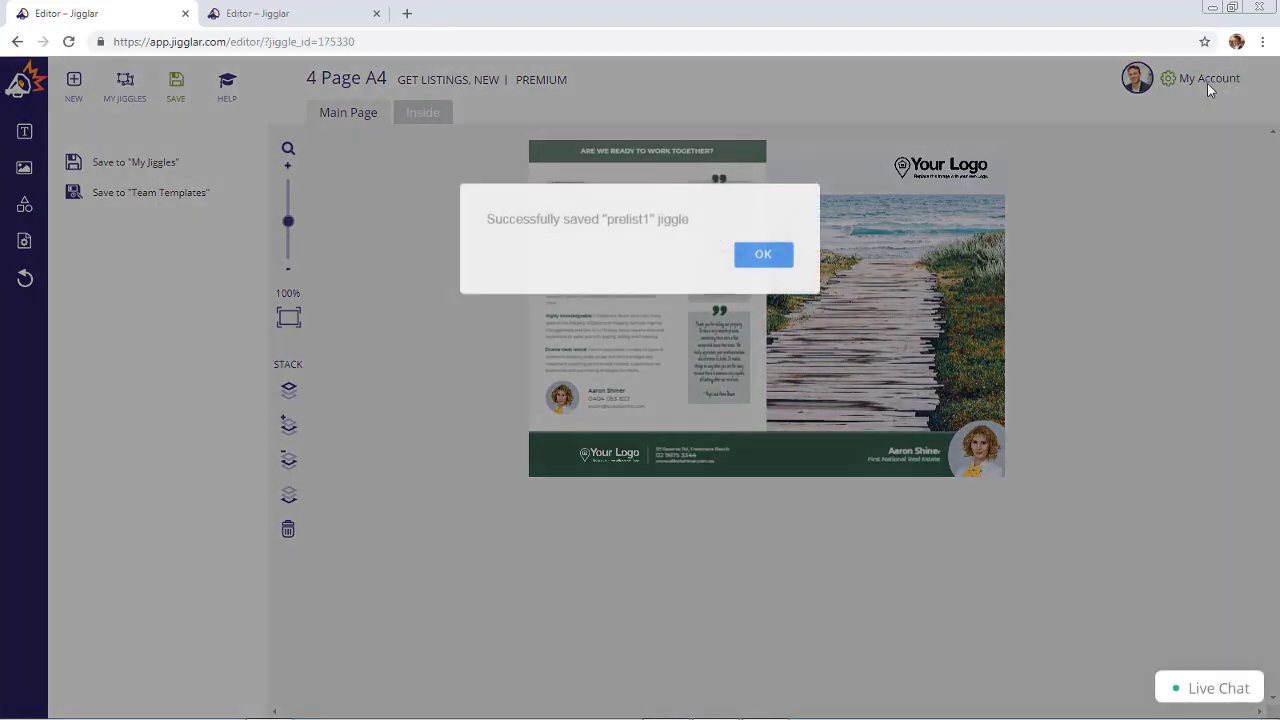
left_click(764, 255)
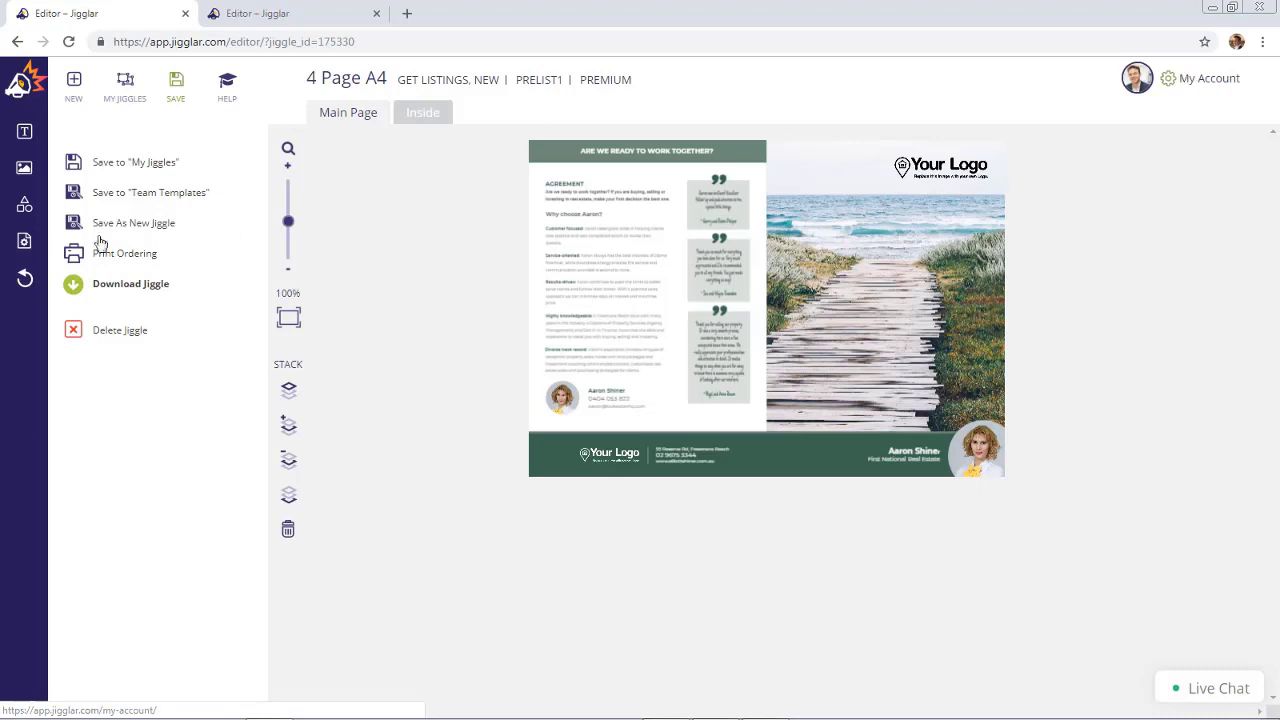
Step: Apply the agency color scheme, with its blue primary and dark grey secondary colors, to the jiggle
left_click(25, 248)
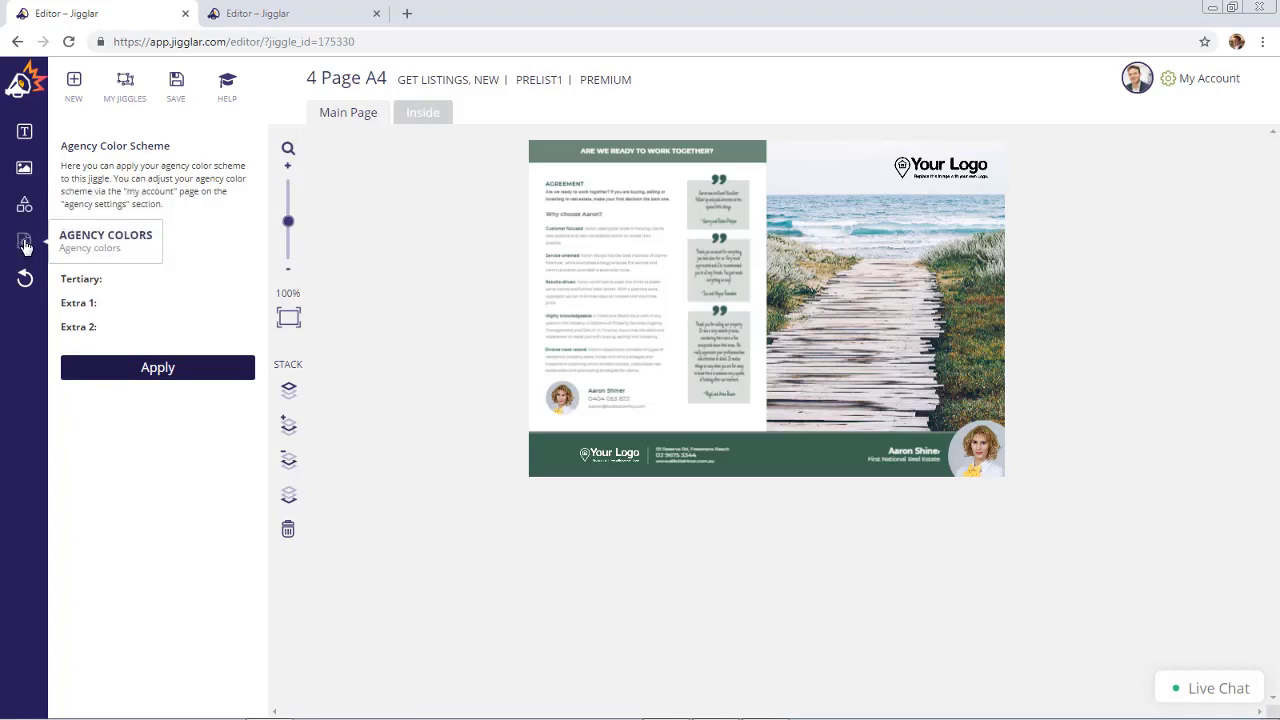
left_click(146, 370)
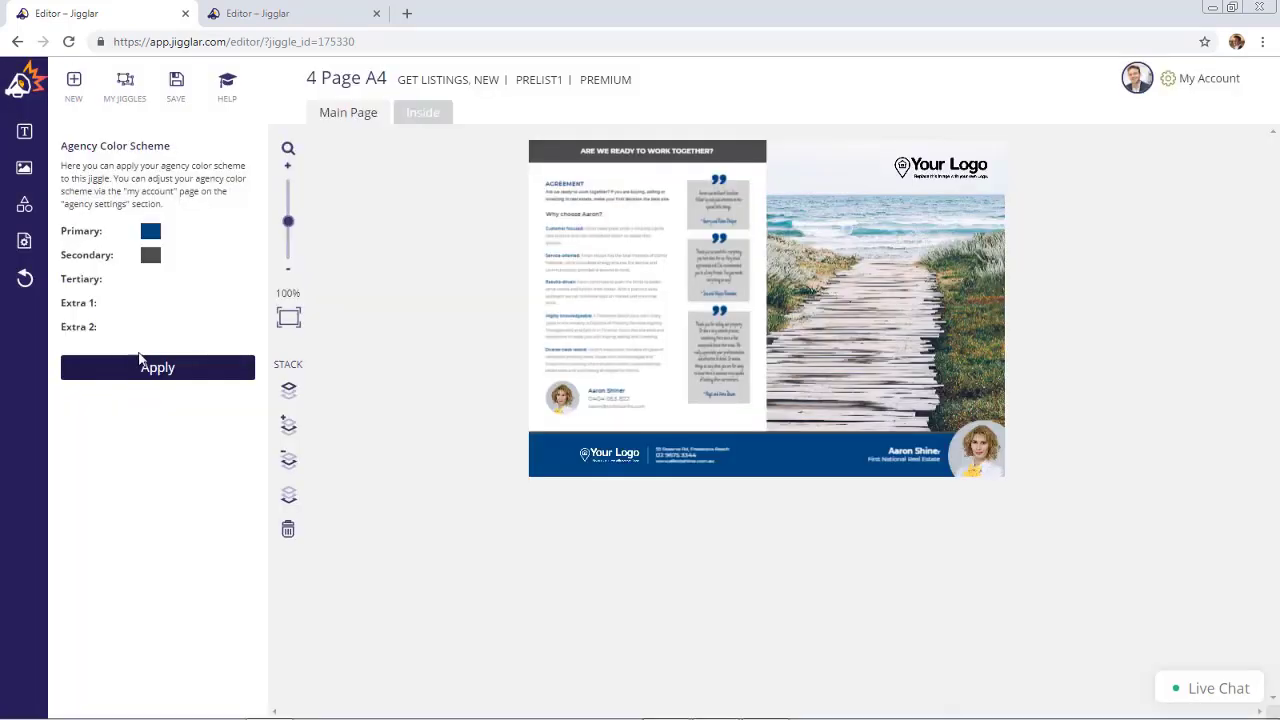
Step: Delete the beach boardwalk photo from the cover, keeping its container shape
left_click_drag(288, 212, 288, 216)
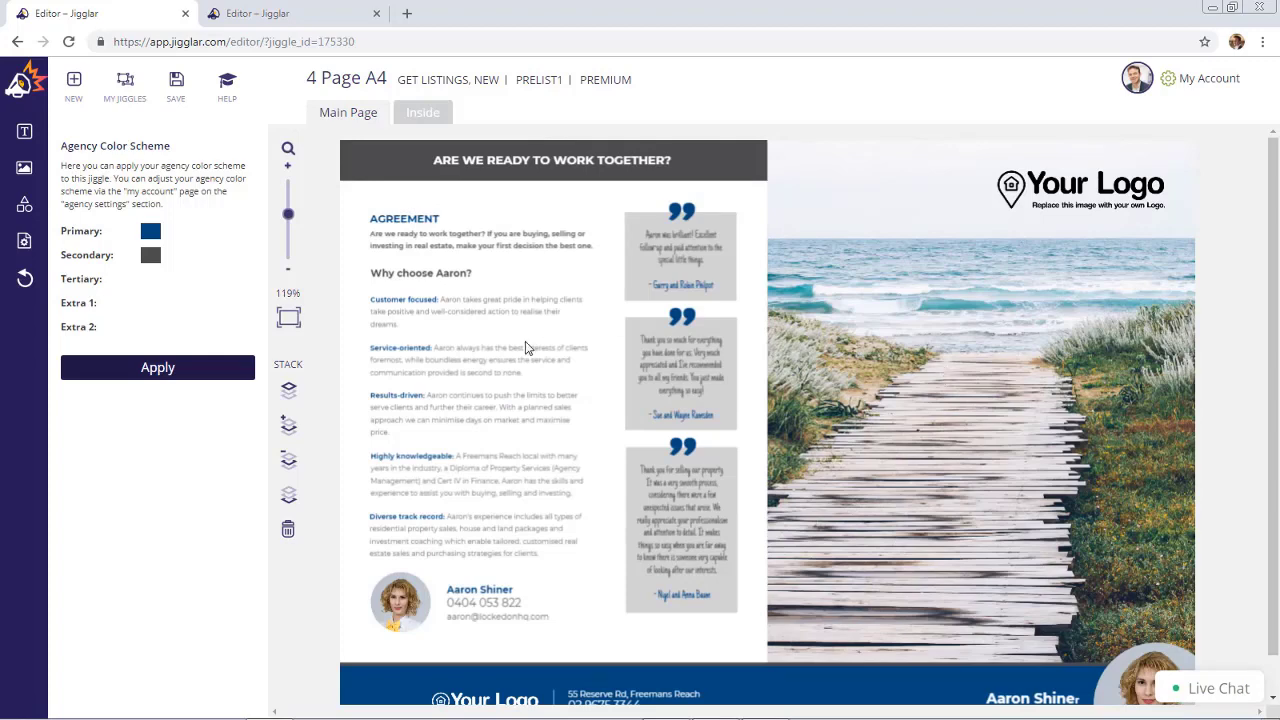
left_click(901, 429)
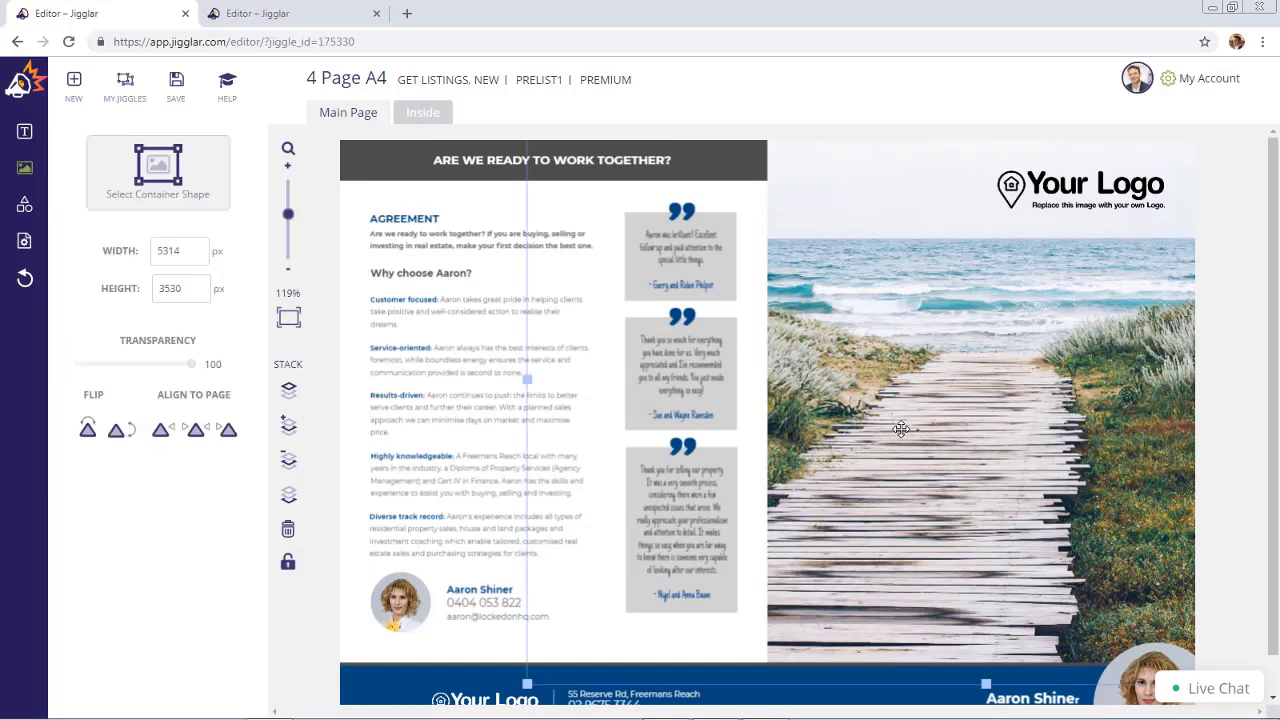
key("Delete")
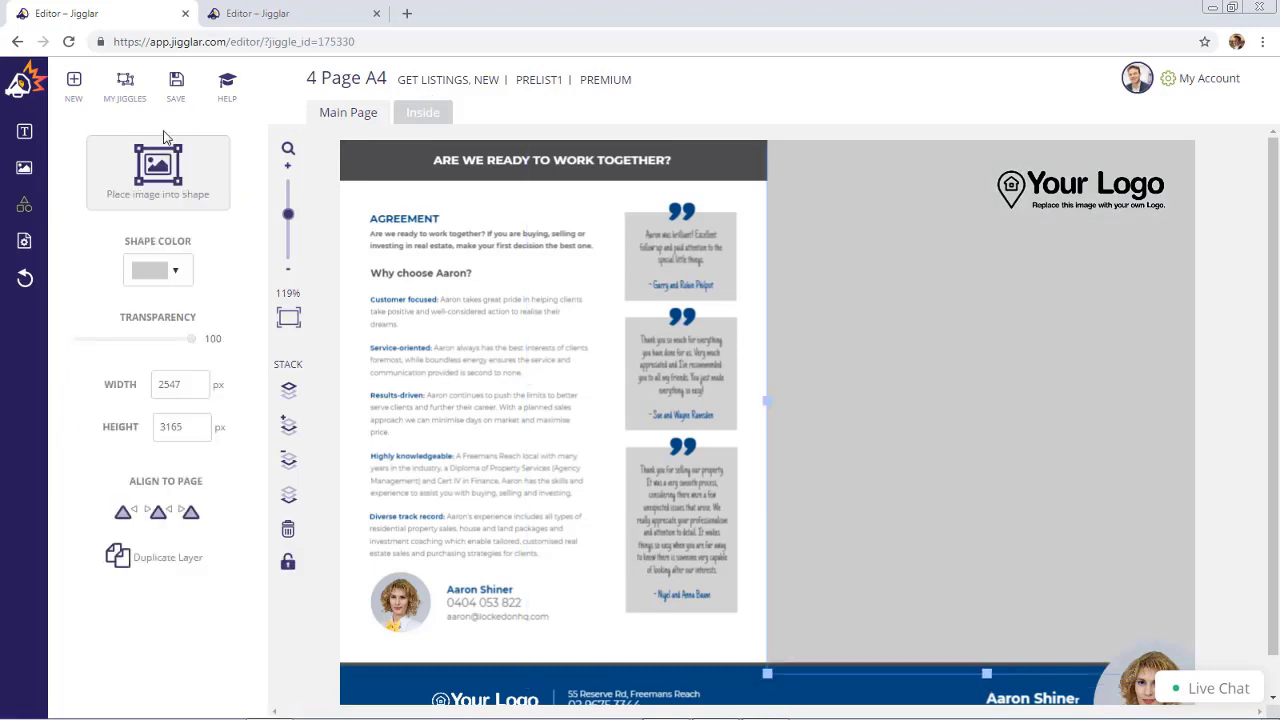
Step: Insert the house photo from My Library as a loose image on the page and delete it
left_click(23, 178)
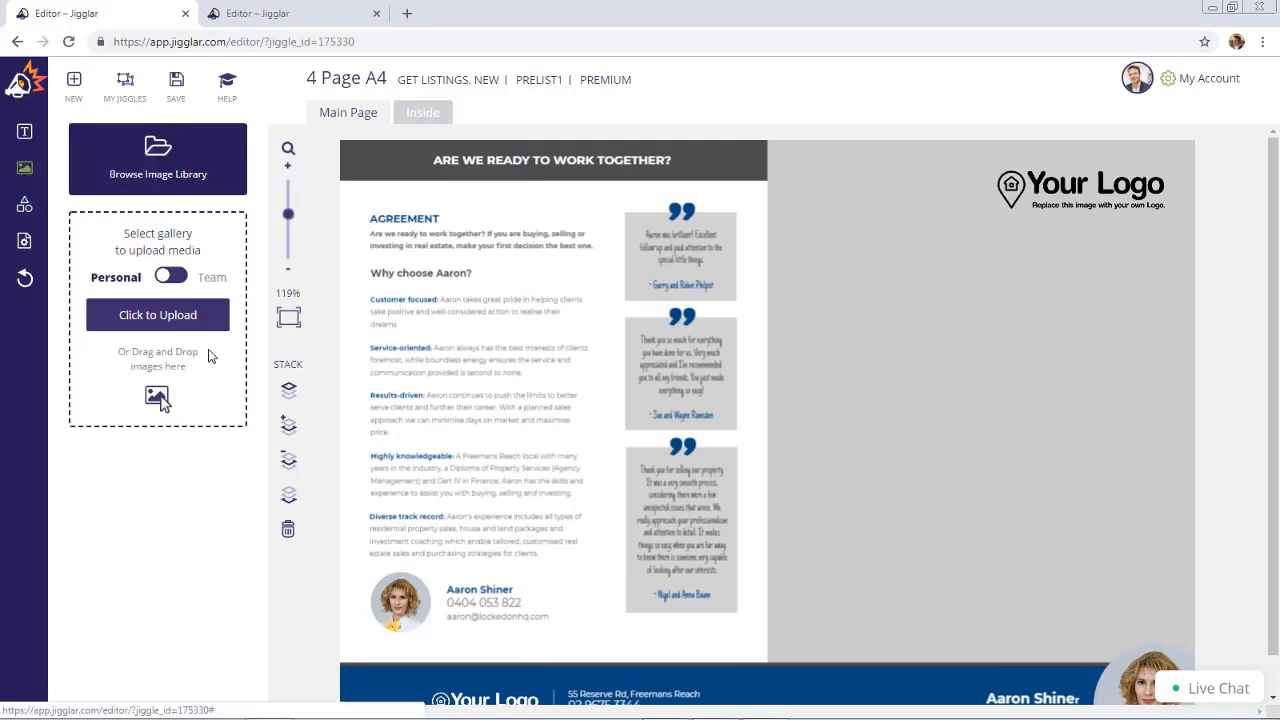
left_click(177, 176)
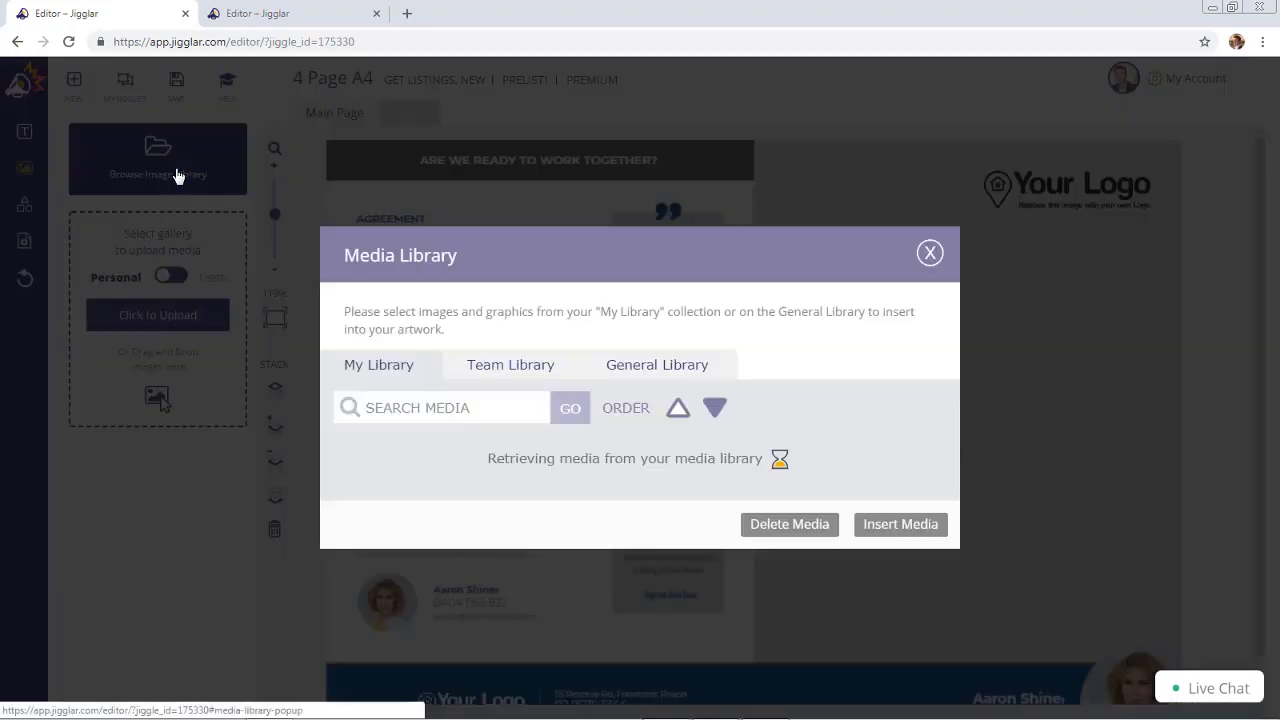
left_click(603, 399)
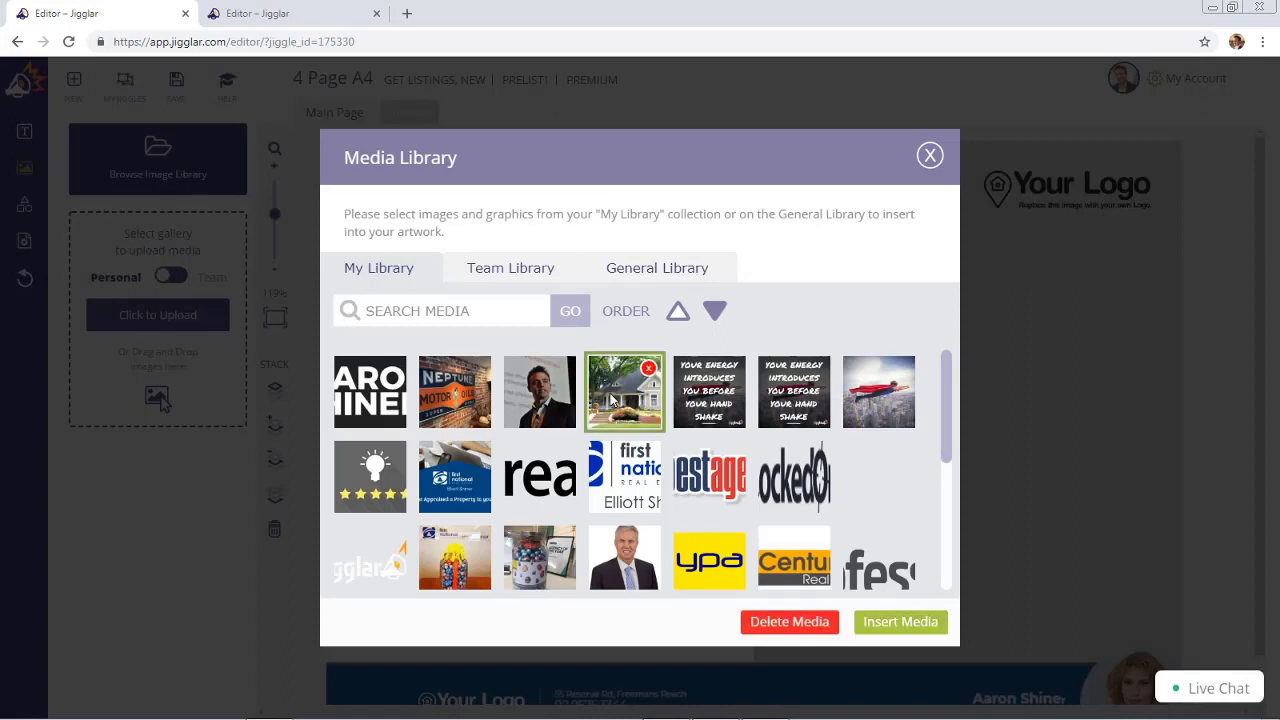
left_click(883, 628)
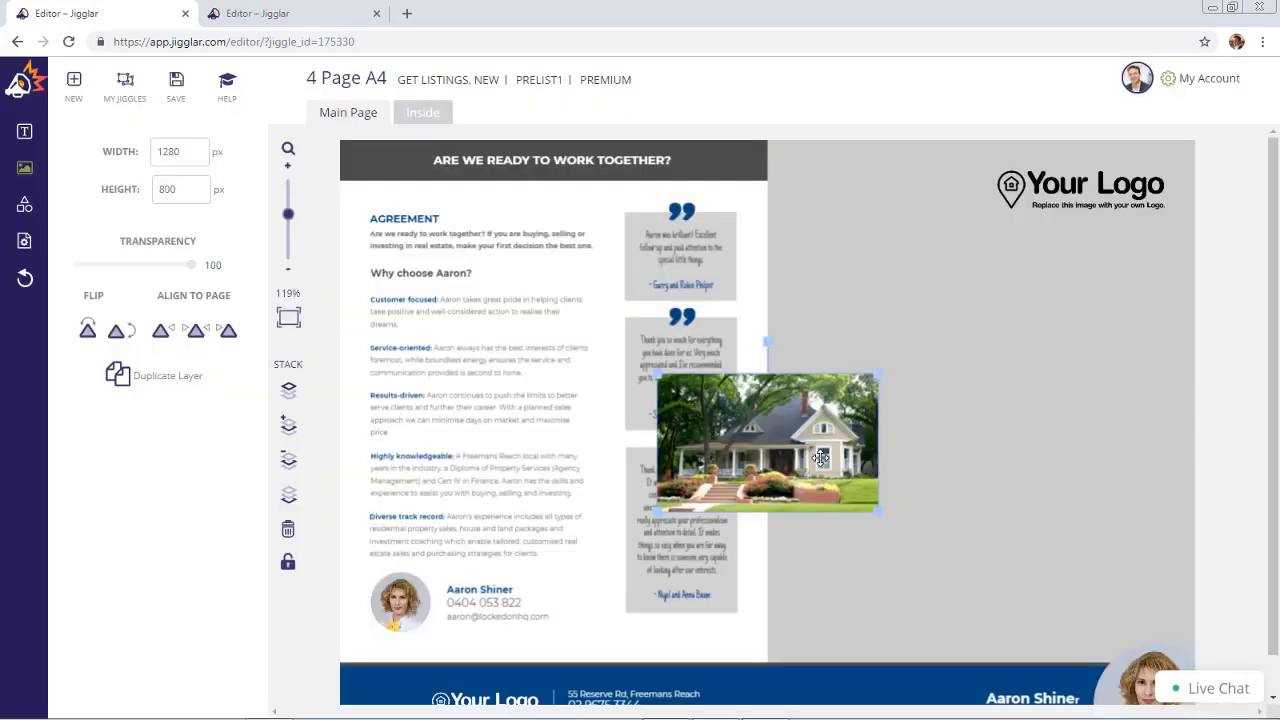
key("Delete")
Step: Place the house photo from My Library into the cover's grey shape and move it down to leave a grey band above
left_click(914, 432)
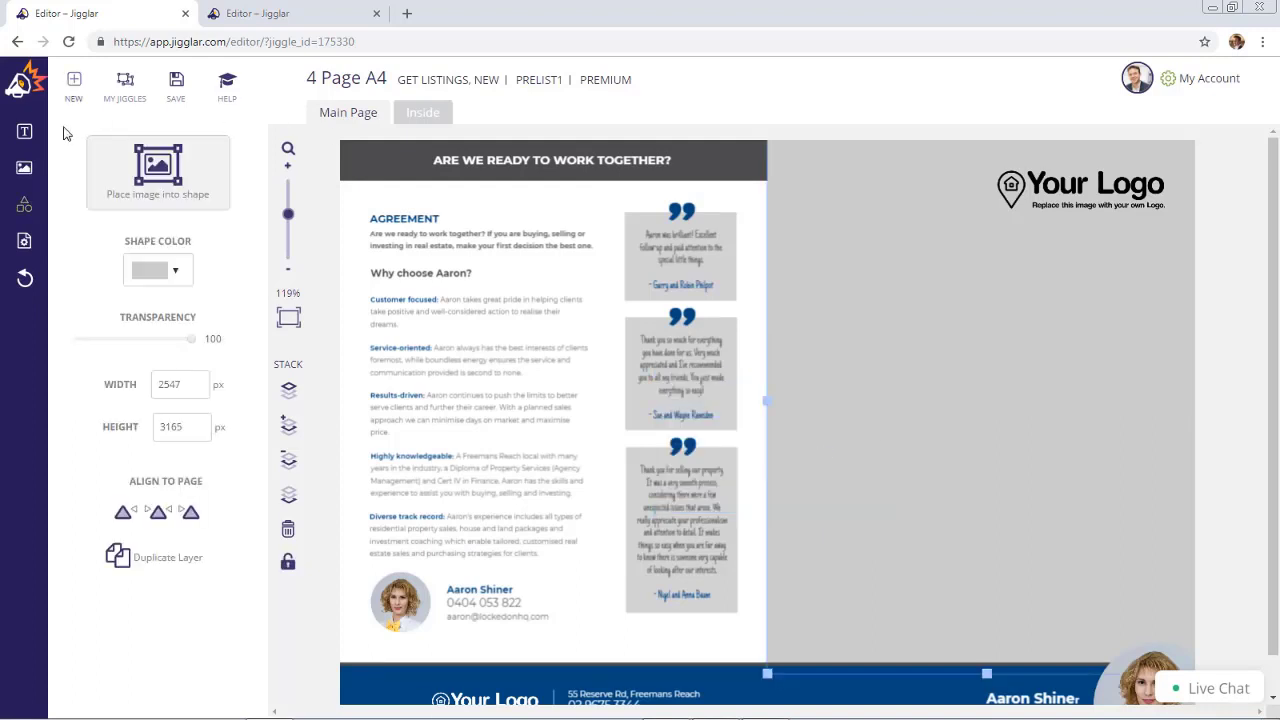
left_click(155, 178)
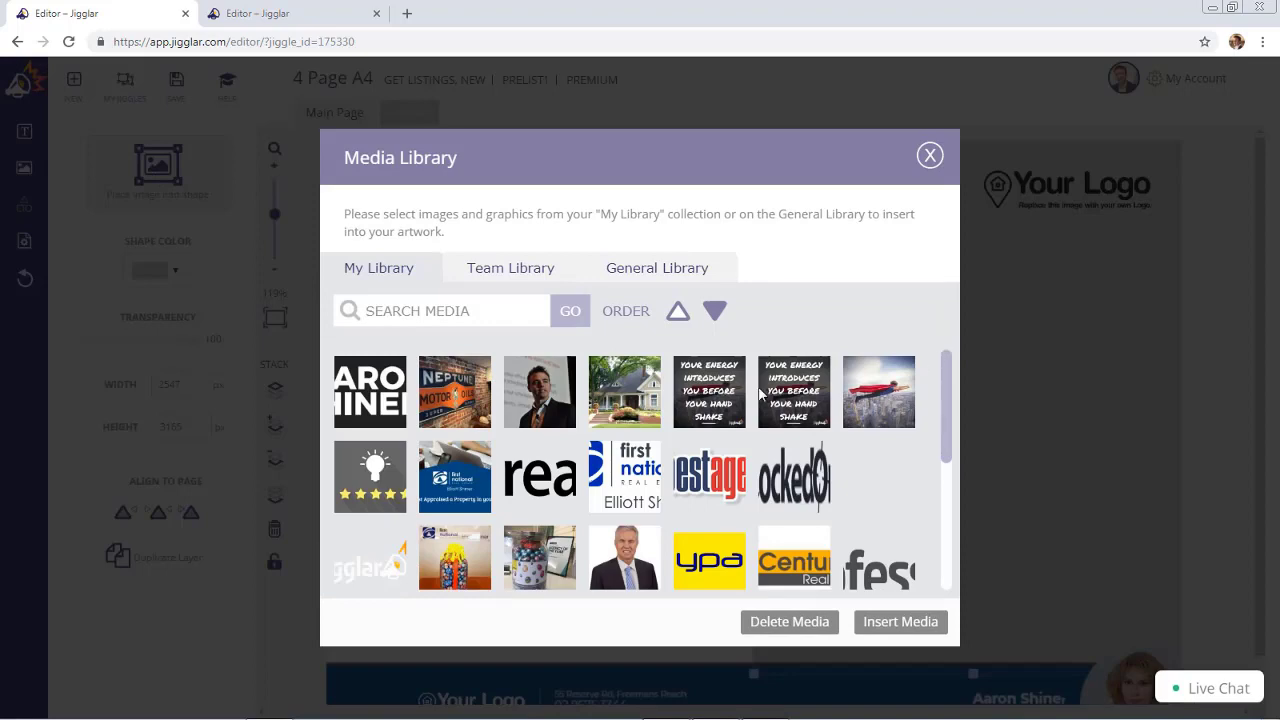
left_click(620, 401)
left_click(918, 628)
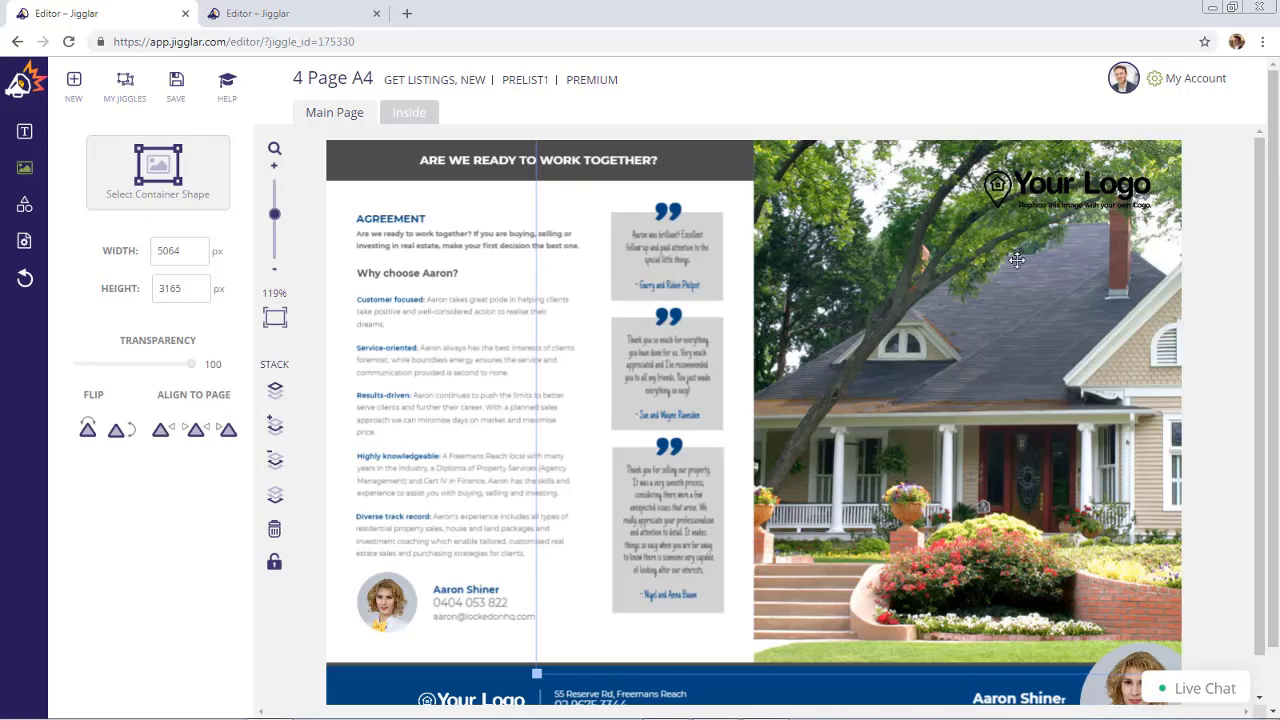
left_click_drag(1017, 260, 1033, 360)
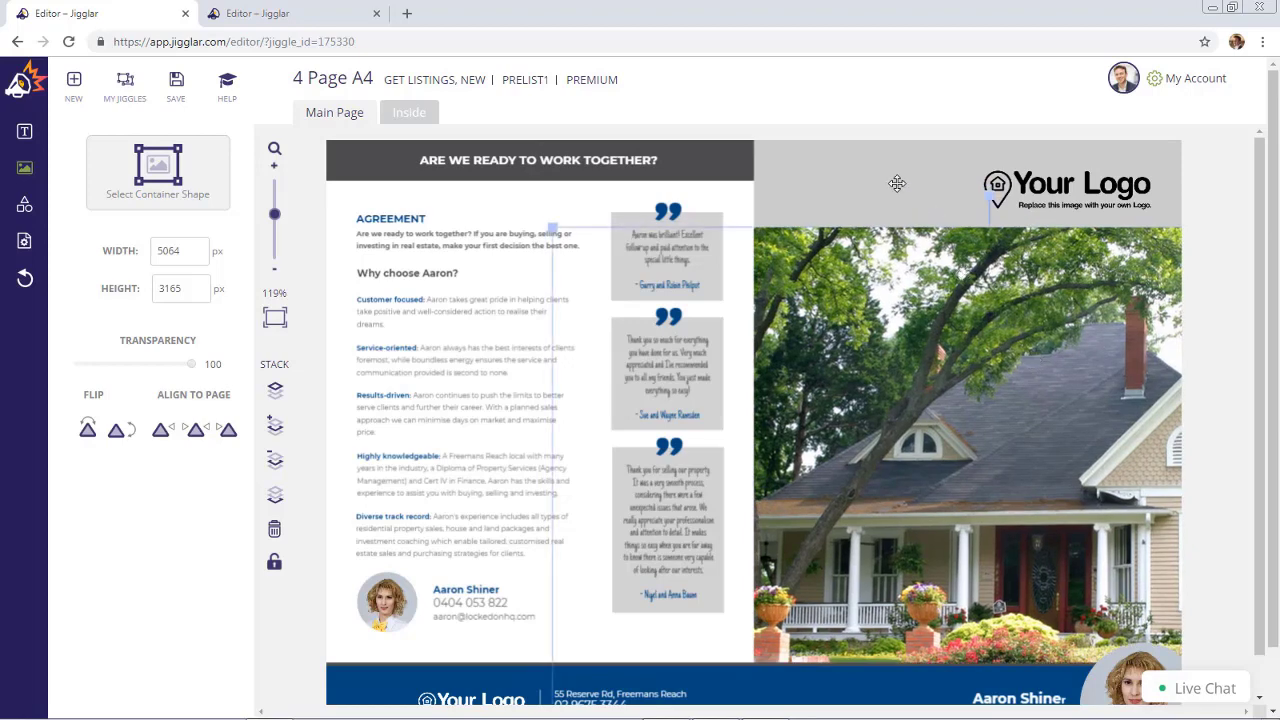
left_click(898, 184)
Step: Delete the "Your Logo" placeholder at the top of the cover
left_click(1053, 197)
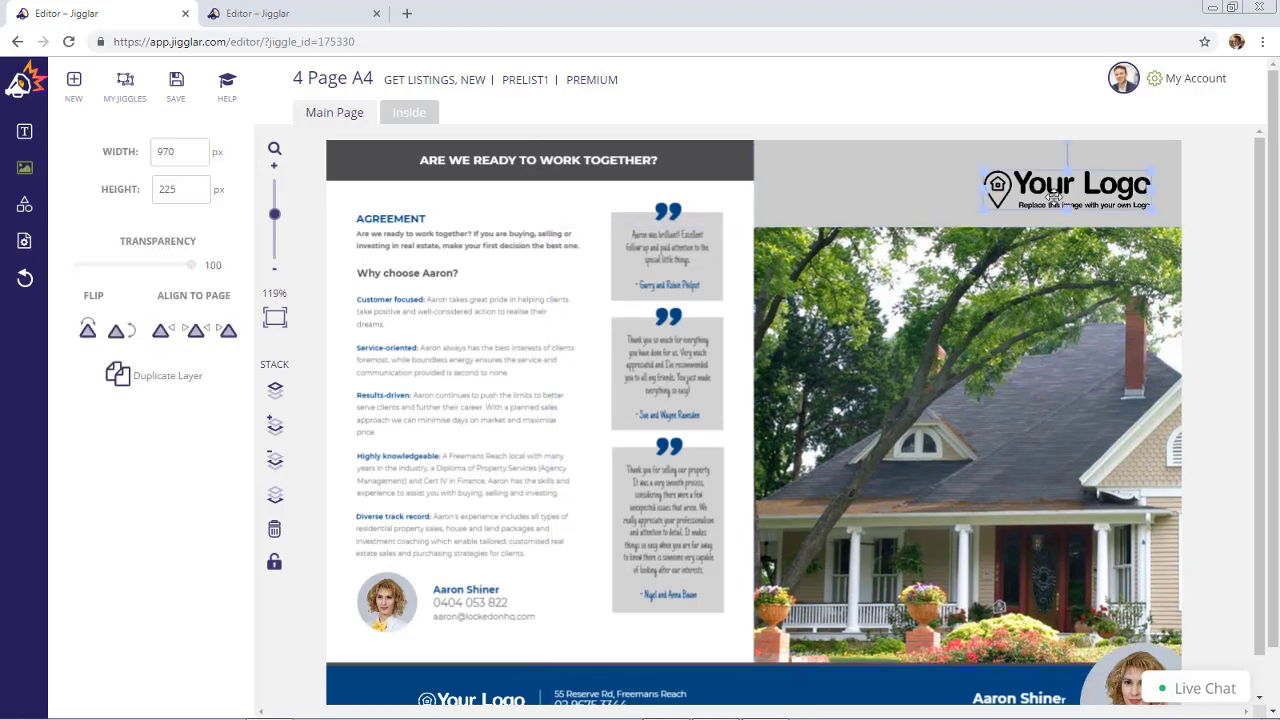
key("Delete")
left_click(869, 183)
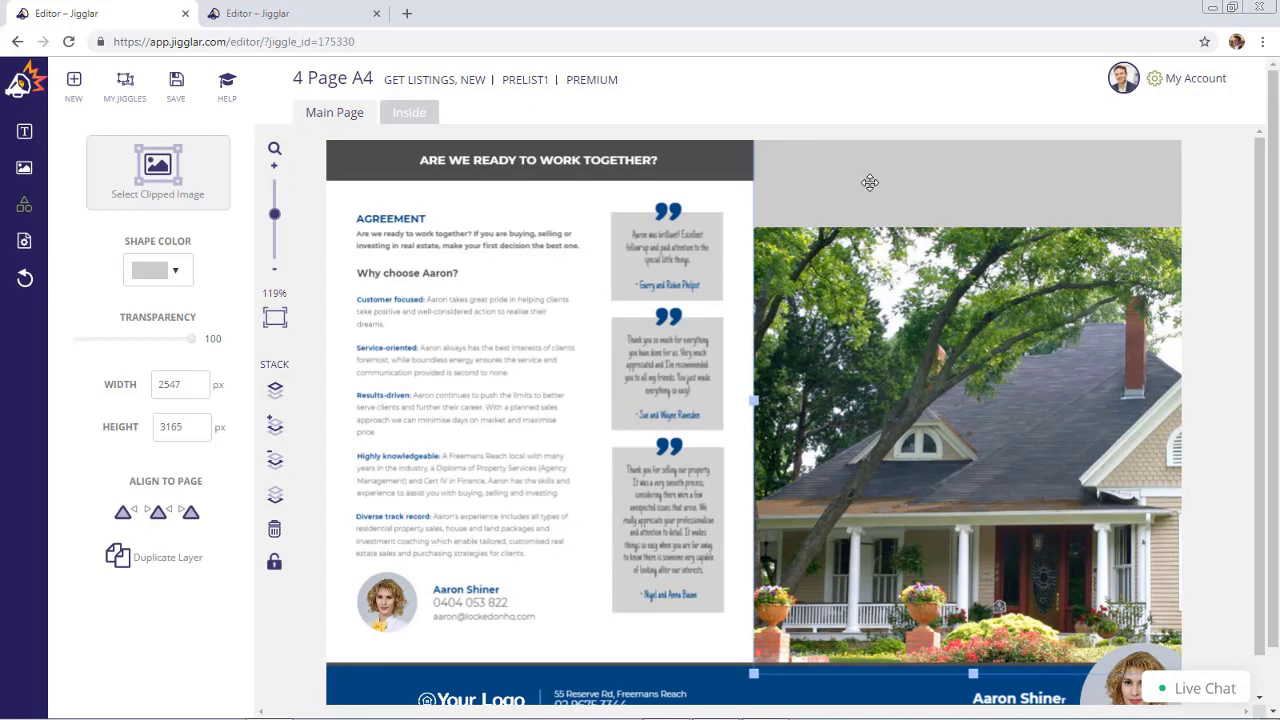
Step: Try the blue First National logo from My Library in the cover's grey band and delete it
left_click(26, 172)
left_click(232, 180)
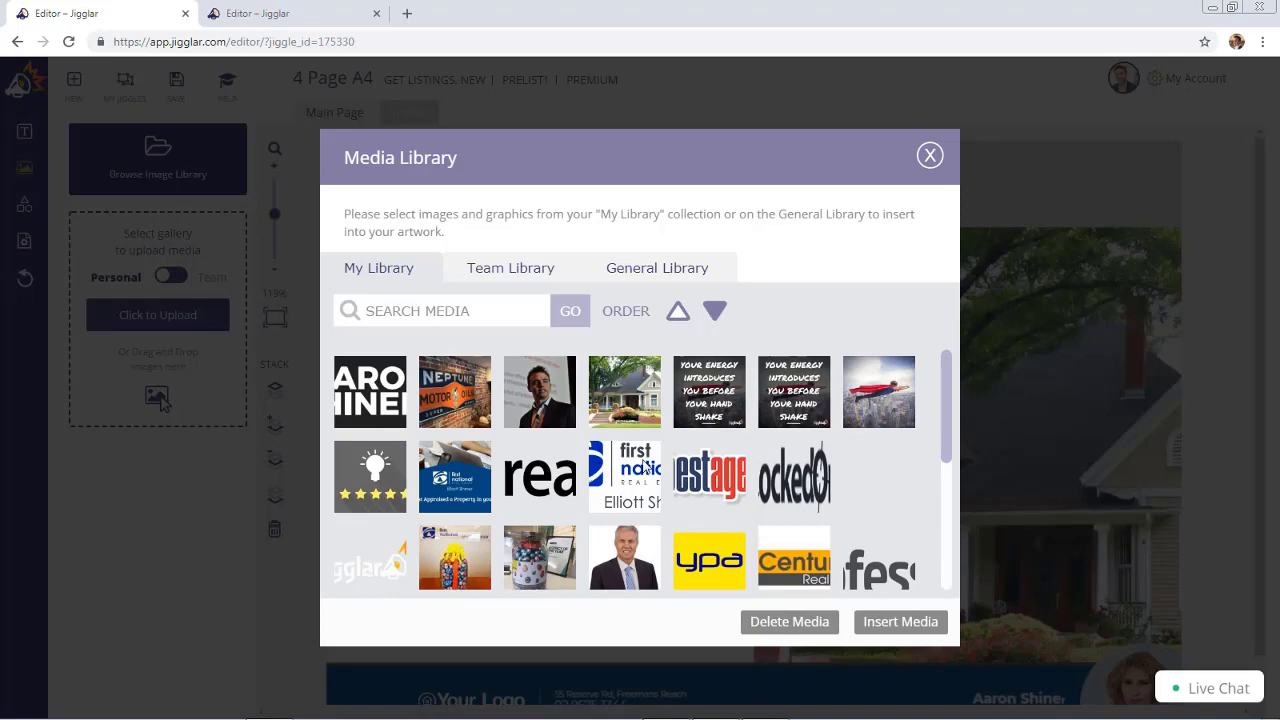
left_click(640, 468)
left_click(903, 621)
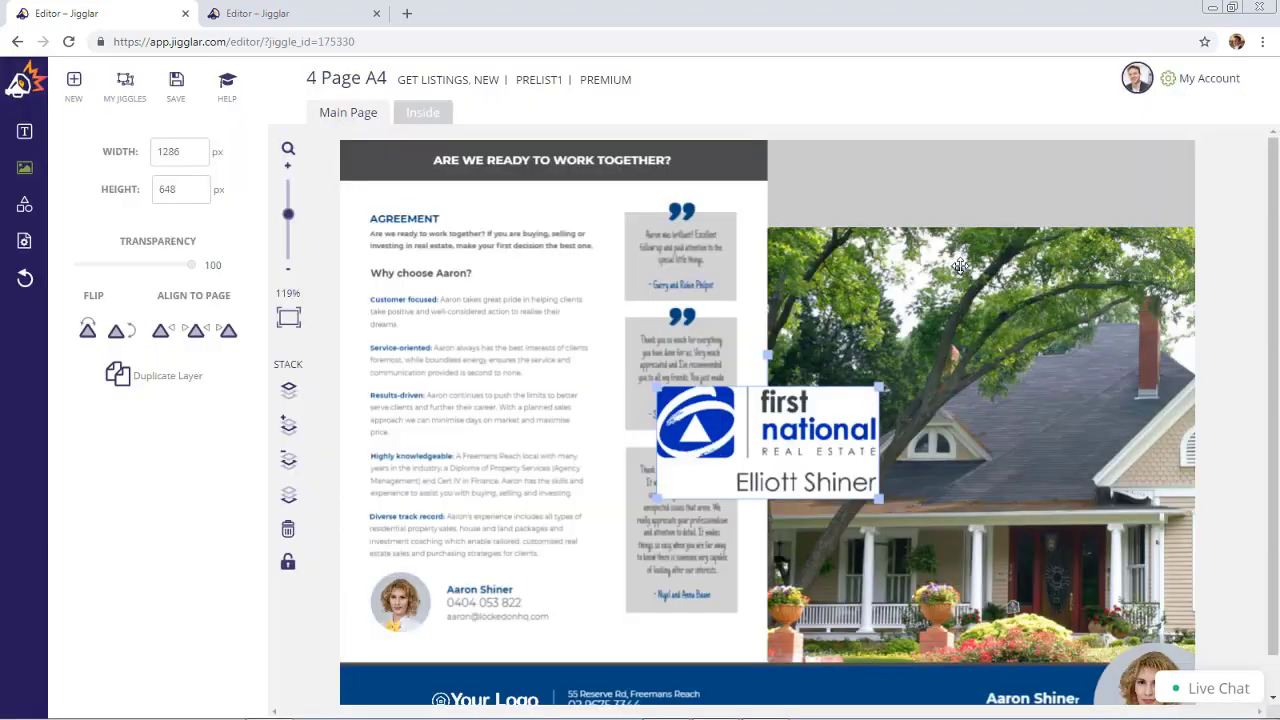
left_click_drag(790, 438, 1092, 193)
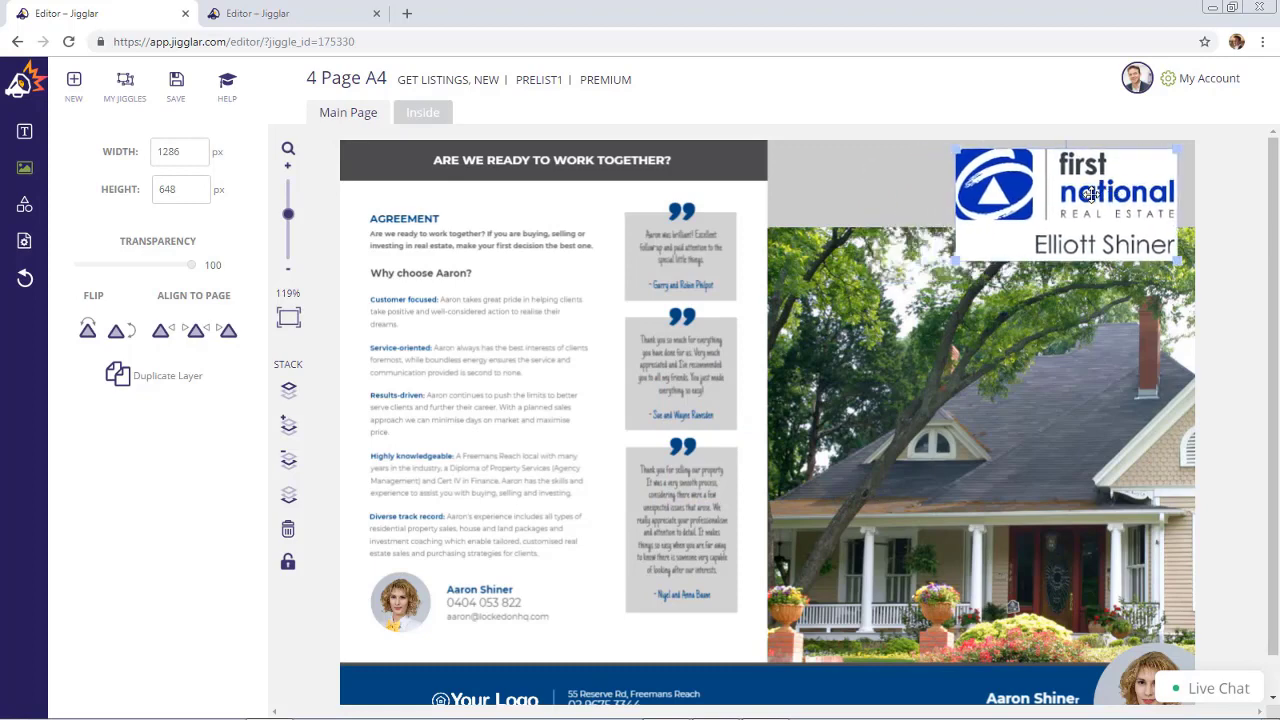
key("Delete")
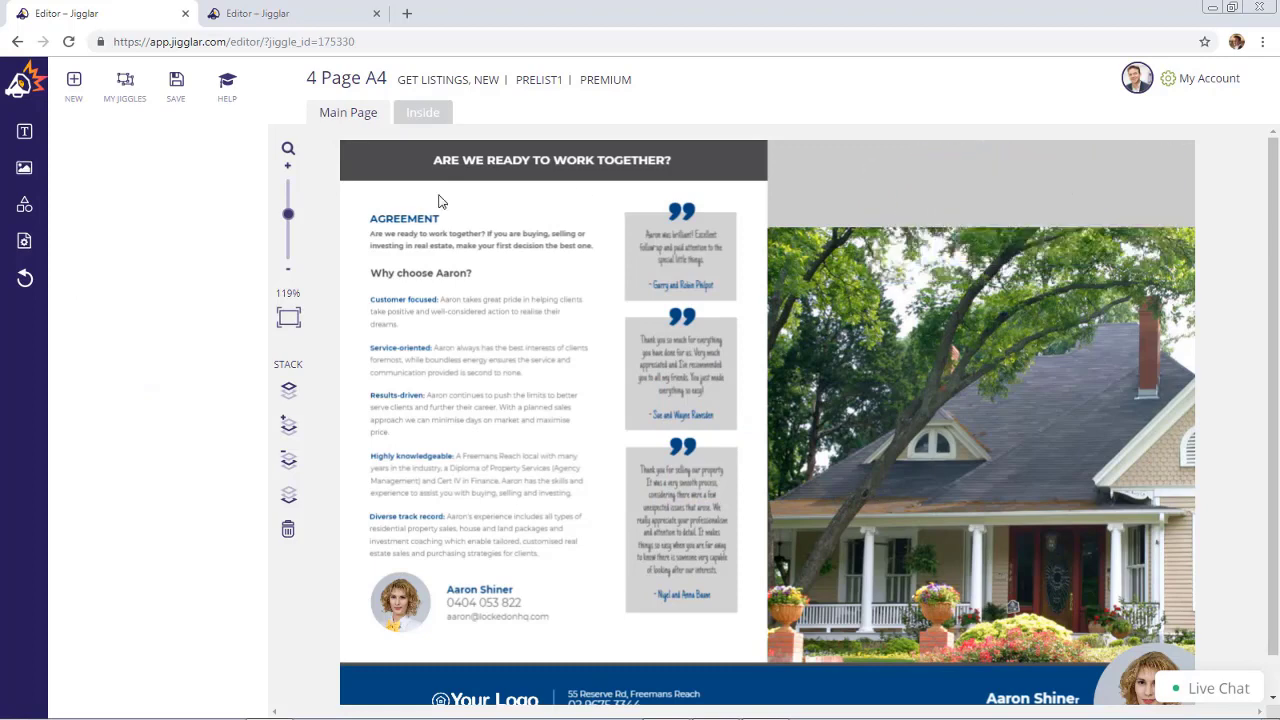
Step: Insert the white First National logo from My Library in the upper right of the cover's grey band, enlarged to about 771 by 390 px
left_click(25, 170)
left_click(175, 160)
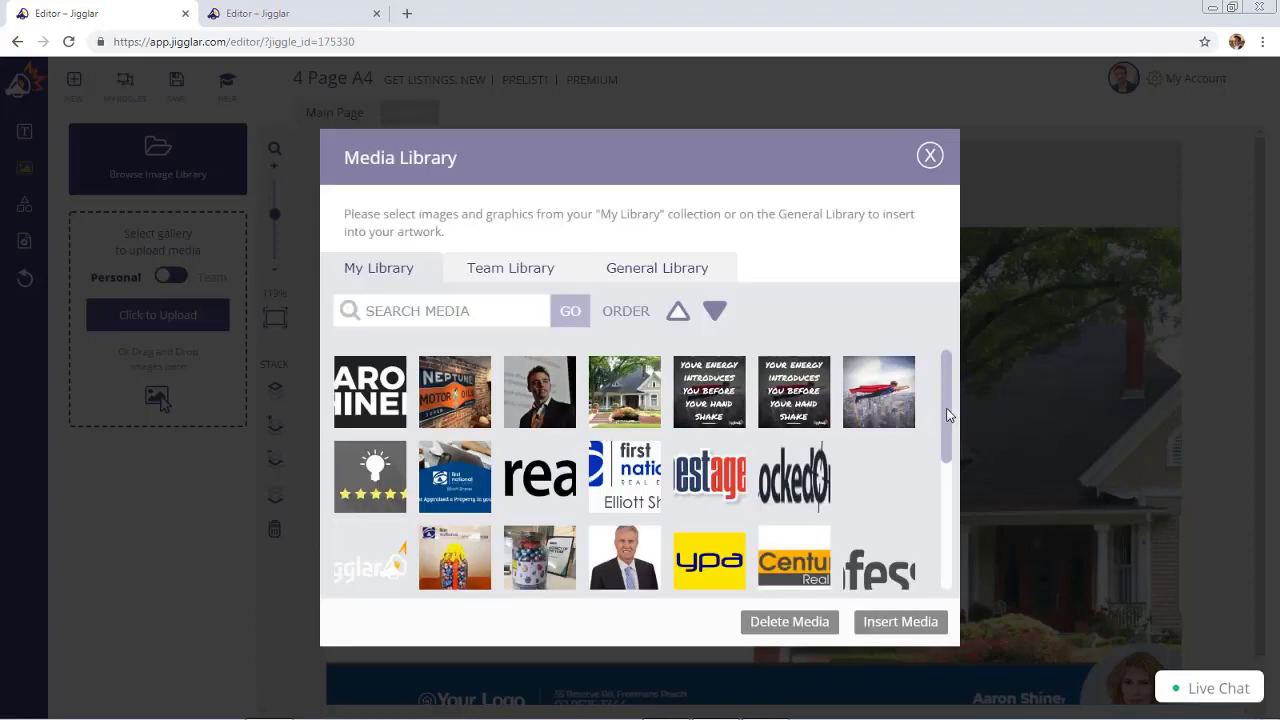
left_click_drag(947, 411, 933, 512)
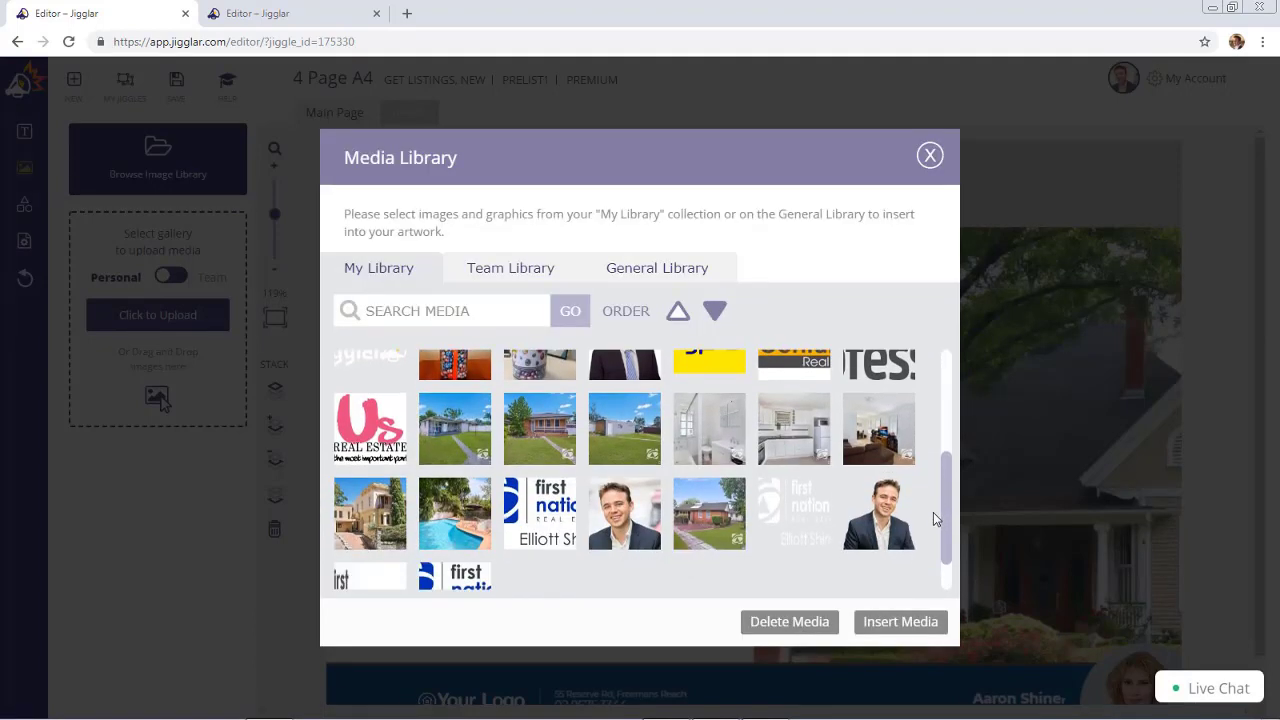
left_click(783, 510)
left_click(915, 622)
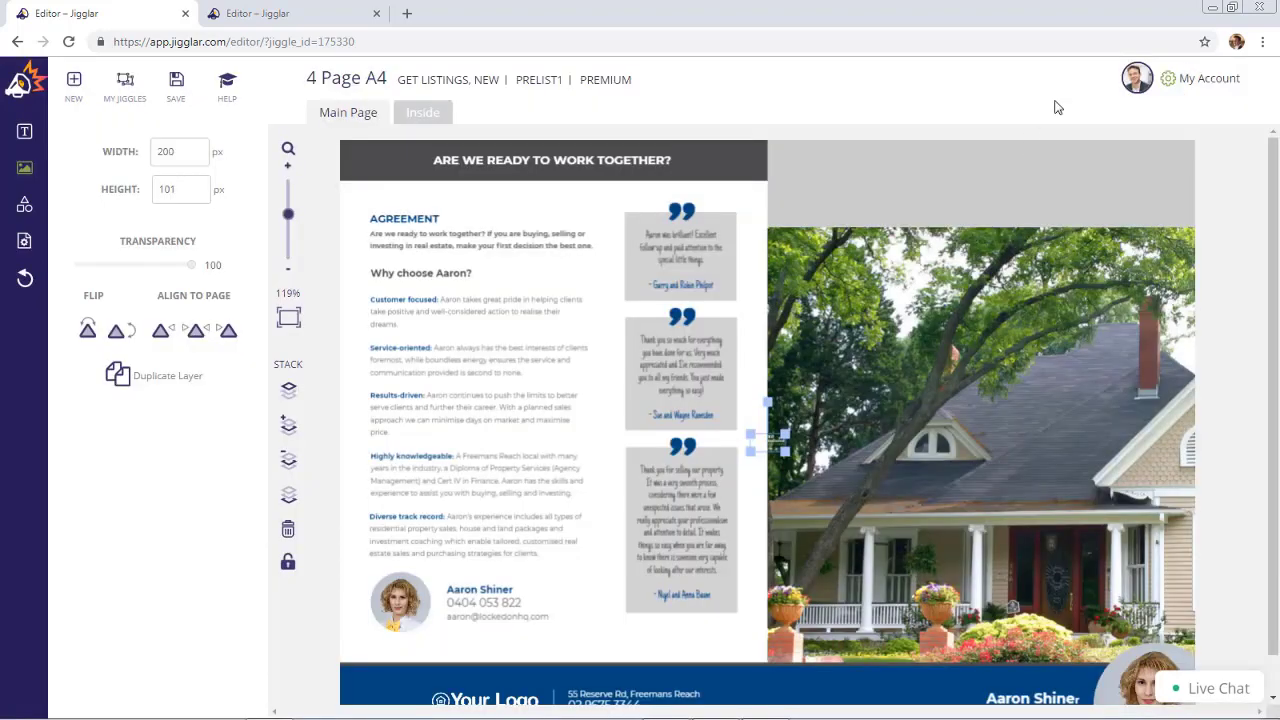
left_click_drag(780, 440, 1134, 188)
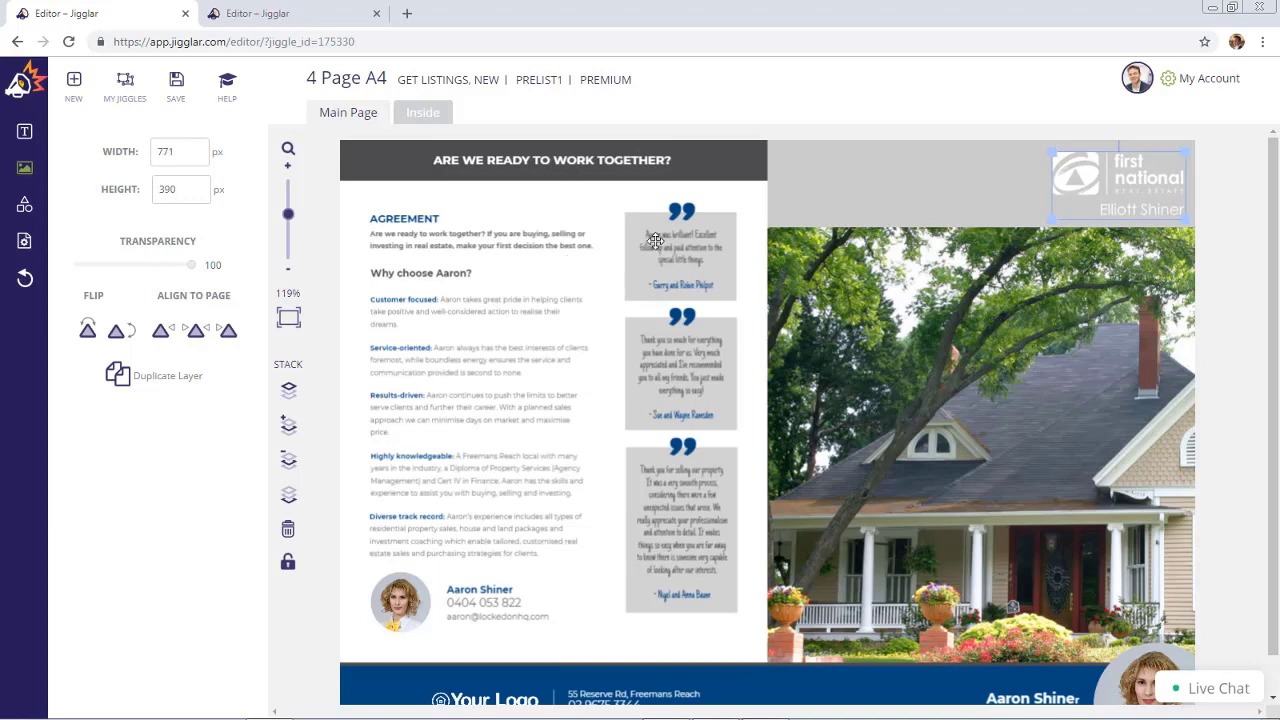
Step: Try clearing the description after "Customer focused:" in the agreement section, and undo the deletion
left_click(676, 248)
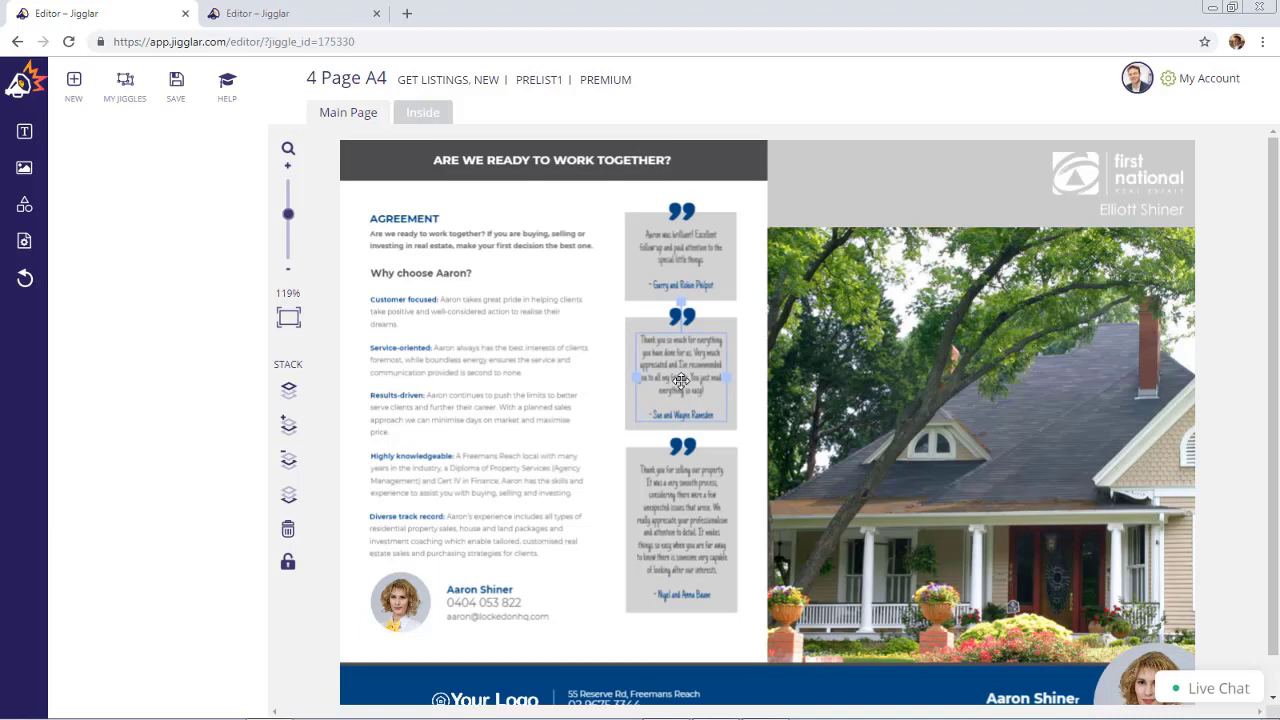
left_click_drag(288, 213, 288, 207)
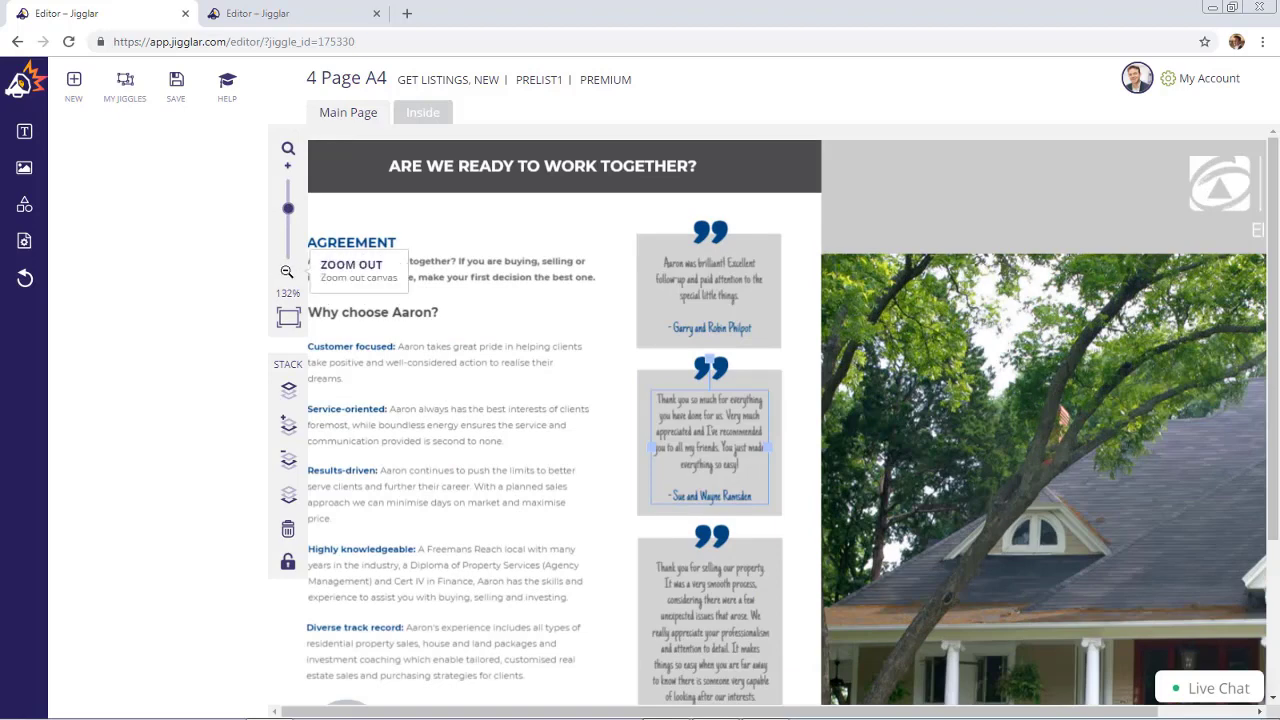
left_click(287, 271)
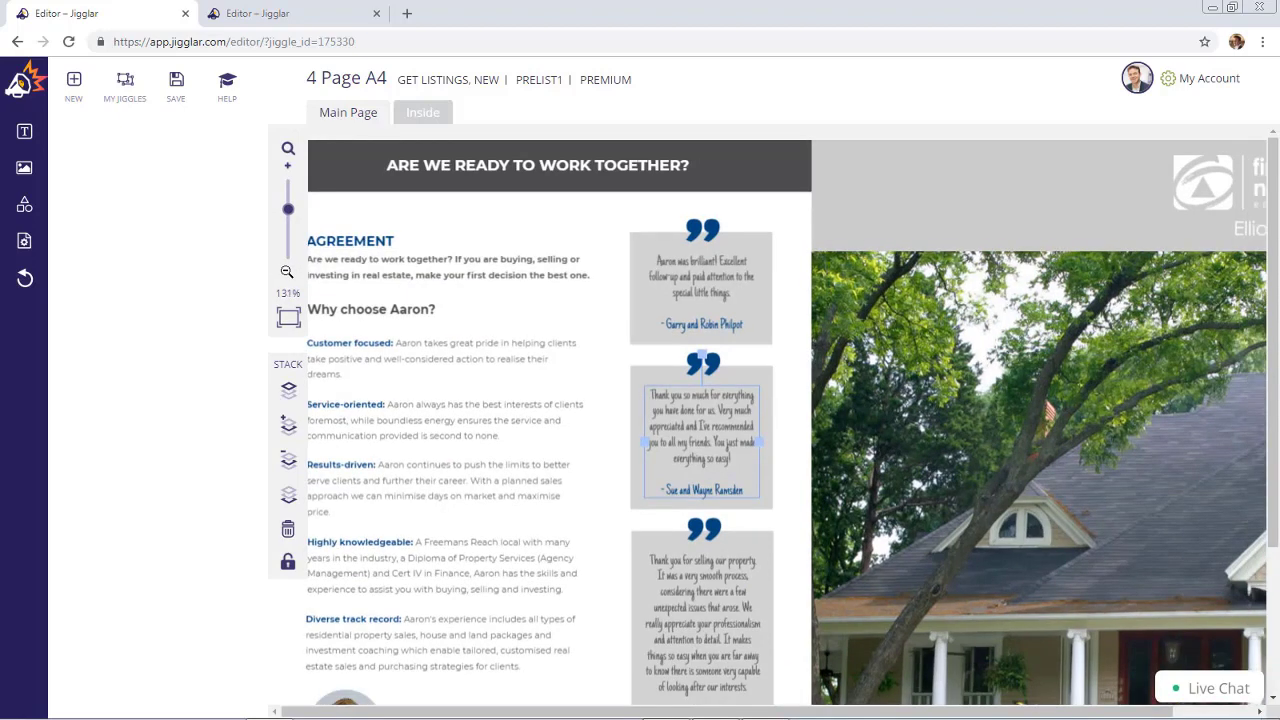
left_click(287, 271)
left_click(287, 271)
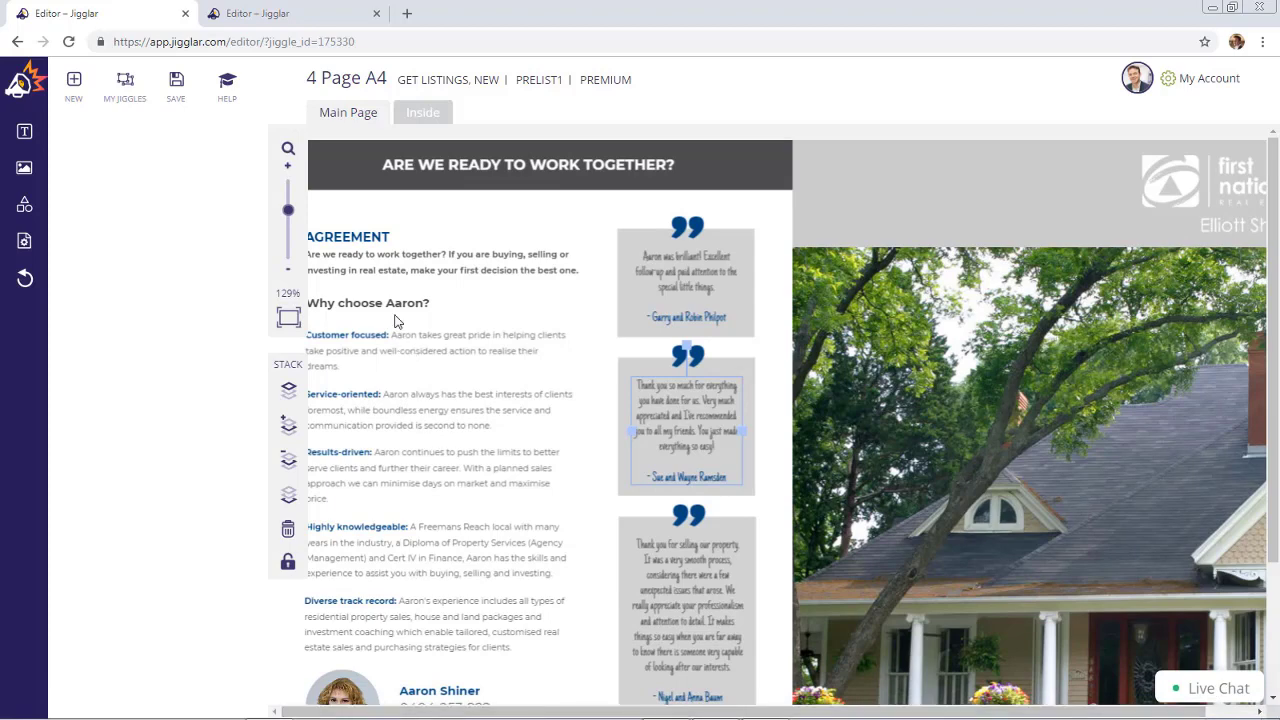
left_click(389, 358)
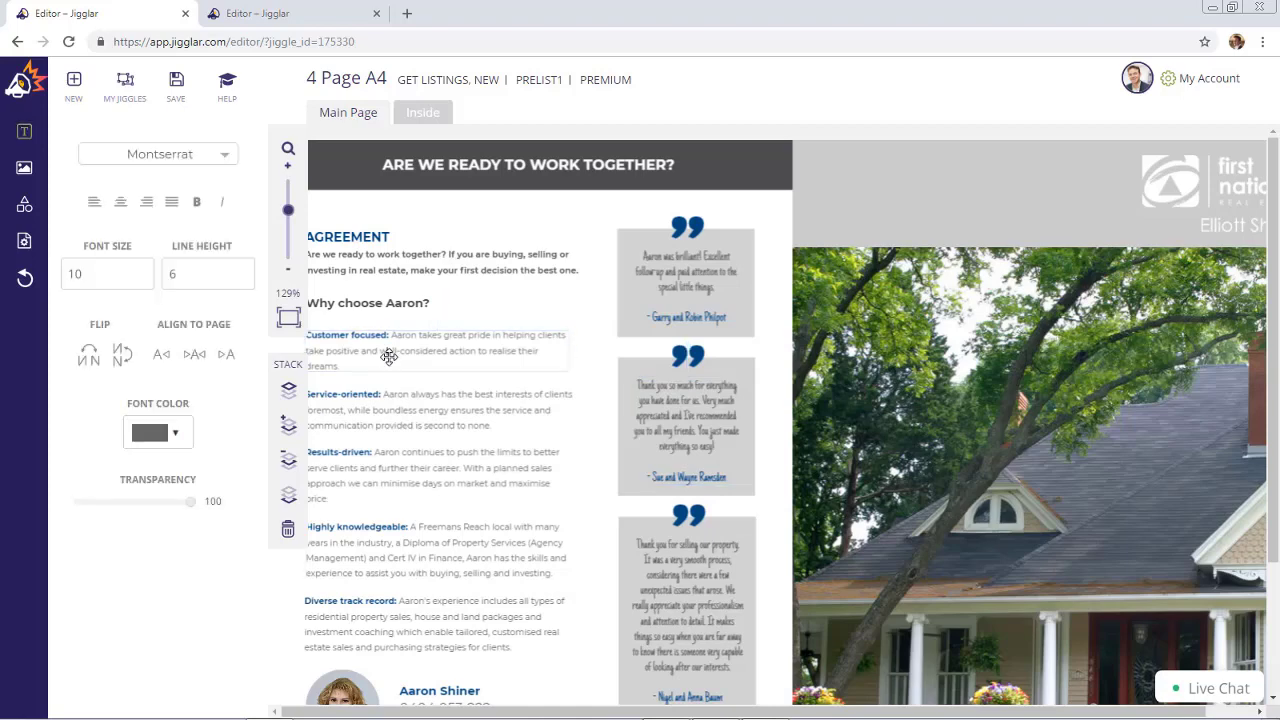
left_click_drag(352, 366, 394, 332)
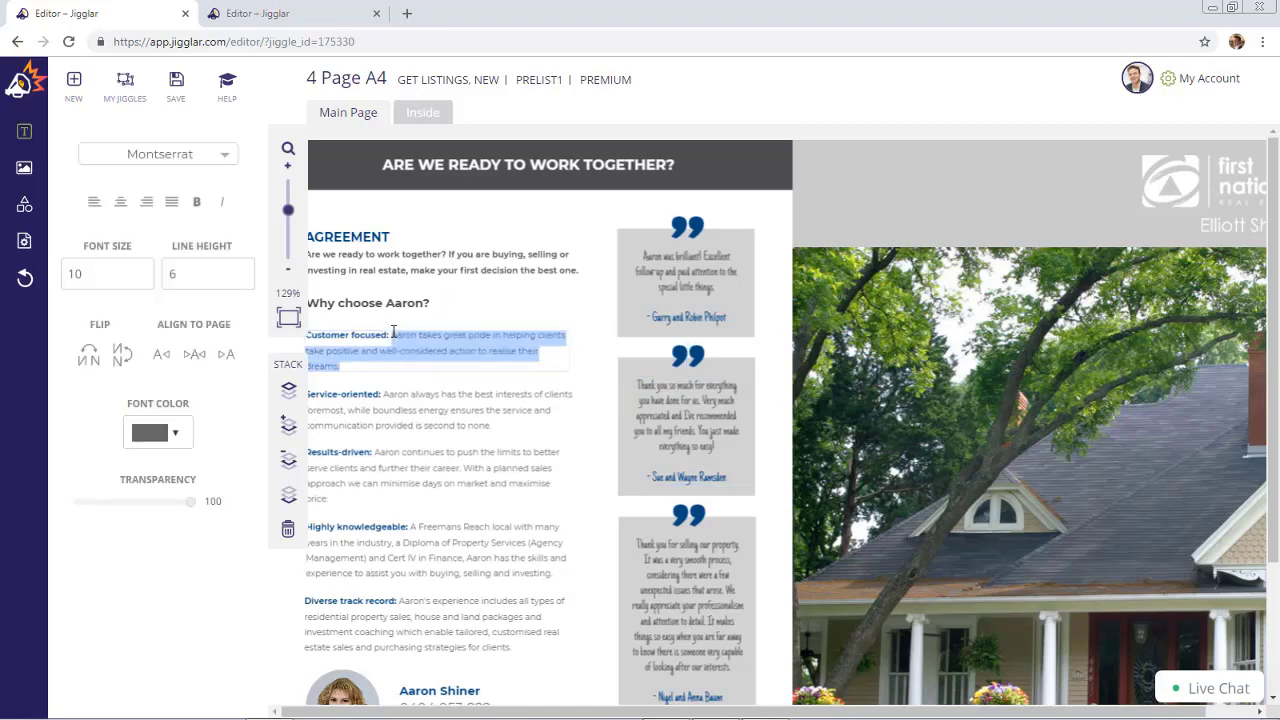
key("BackSpace")
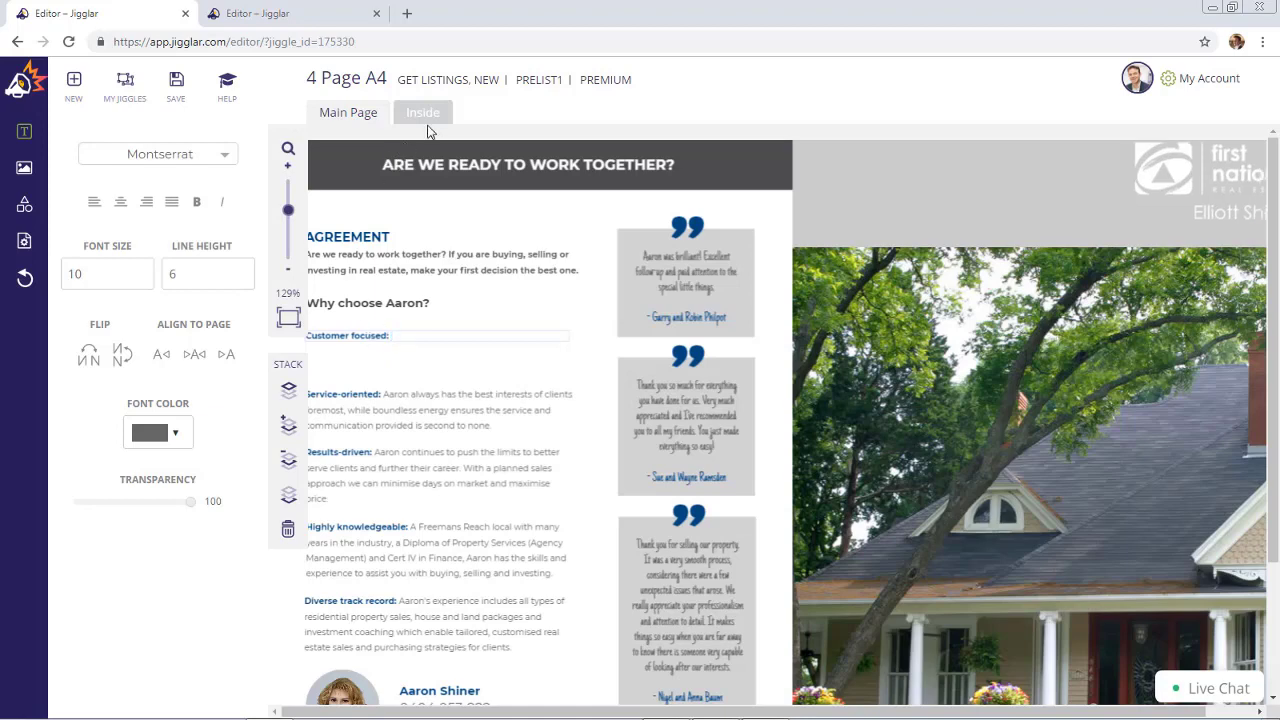
left_click(27, 283)
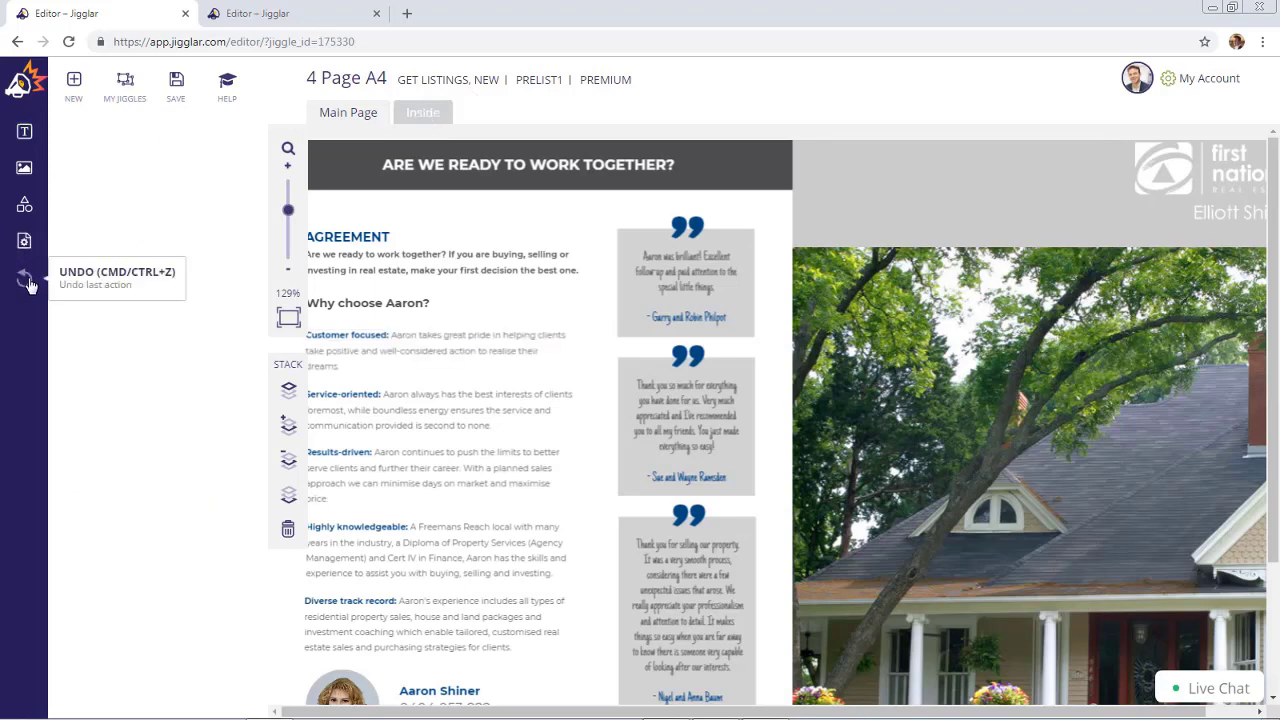
Step: Apply the agency color scheme to the Inside page of the kit
left_click(423, 114)
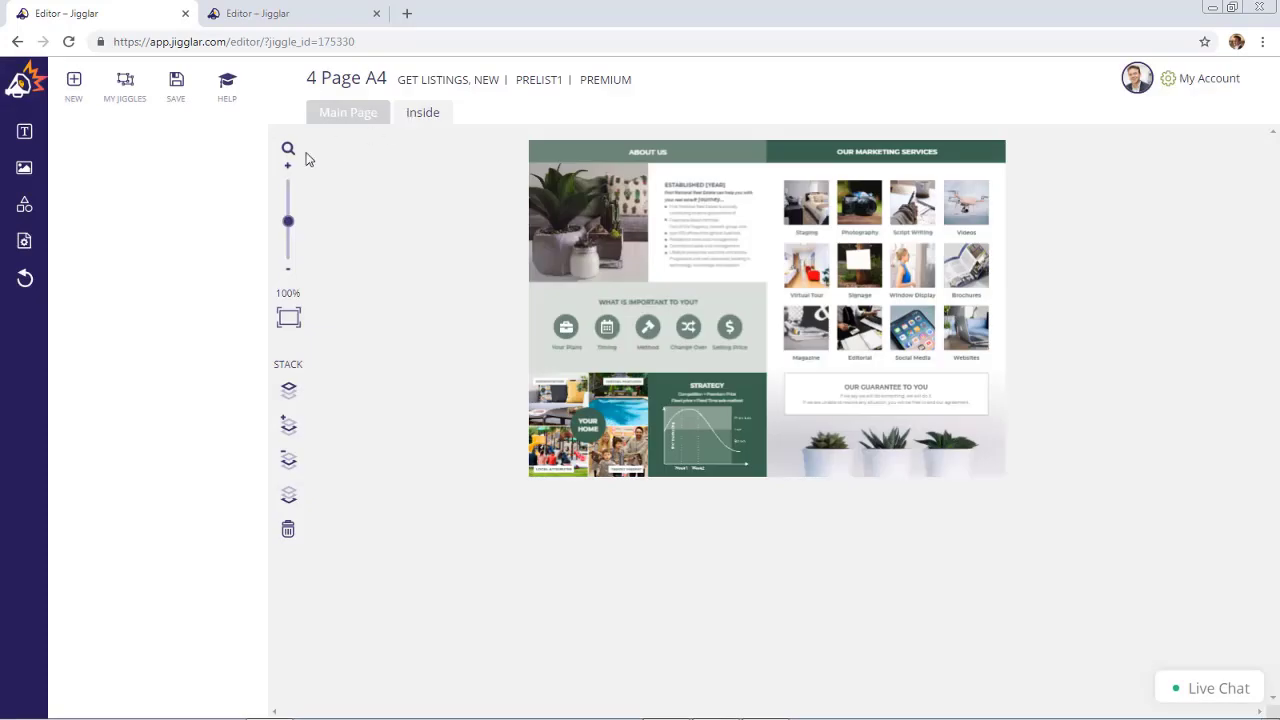
left_click_drag(288, 223, 288, 214)
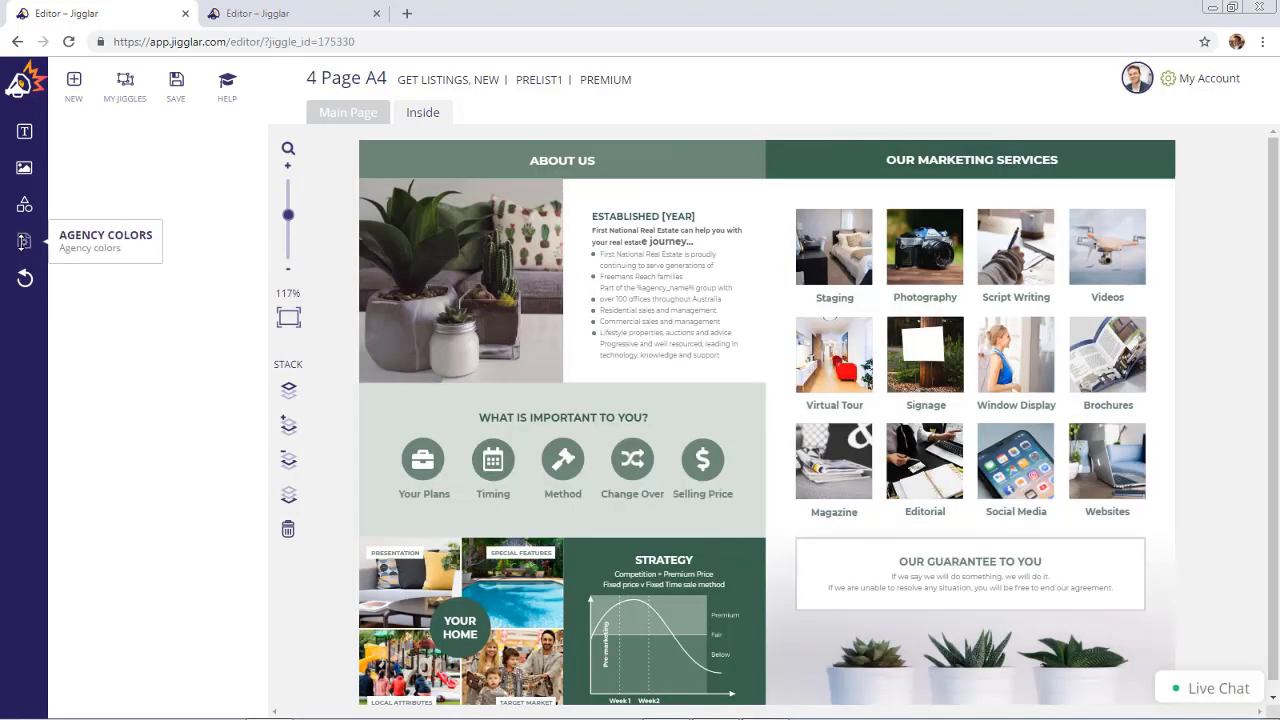
left_click(24, 241)
left_click(172, 370)
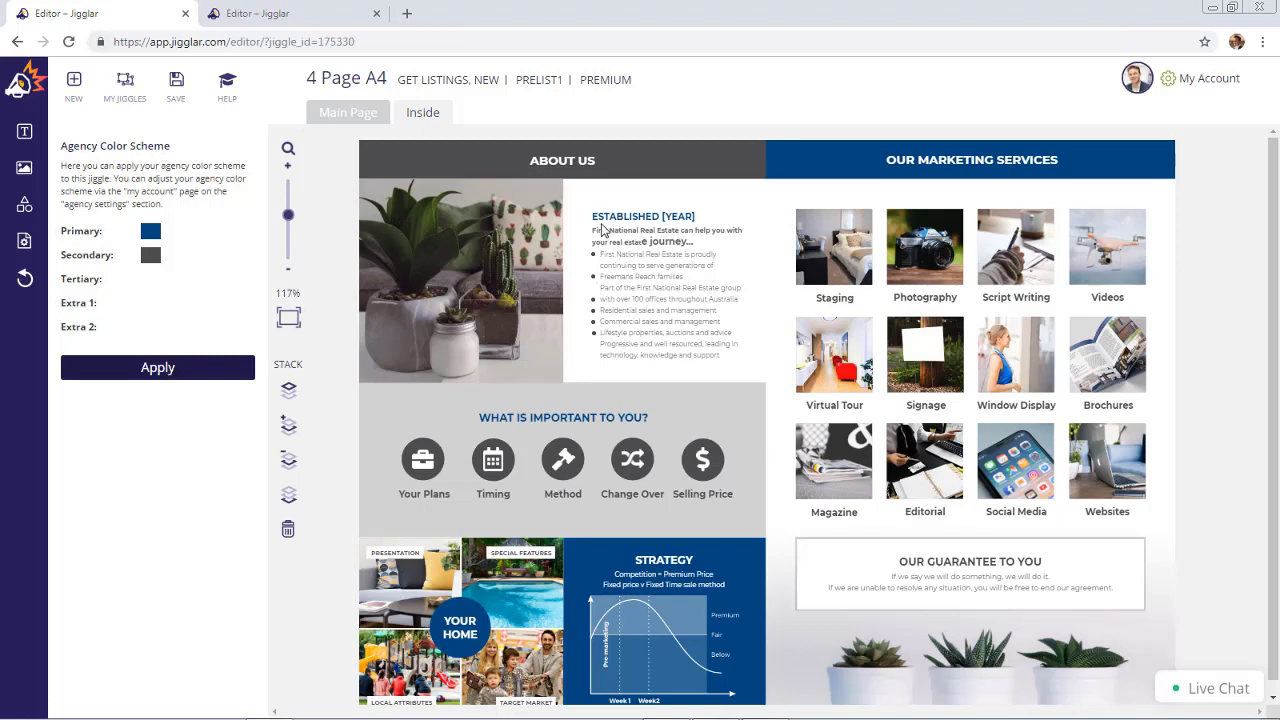
Step: Open the bullet text under "ESTABLISHED [YEAR]" in the About Us section for editing
left_click(634, 275)
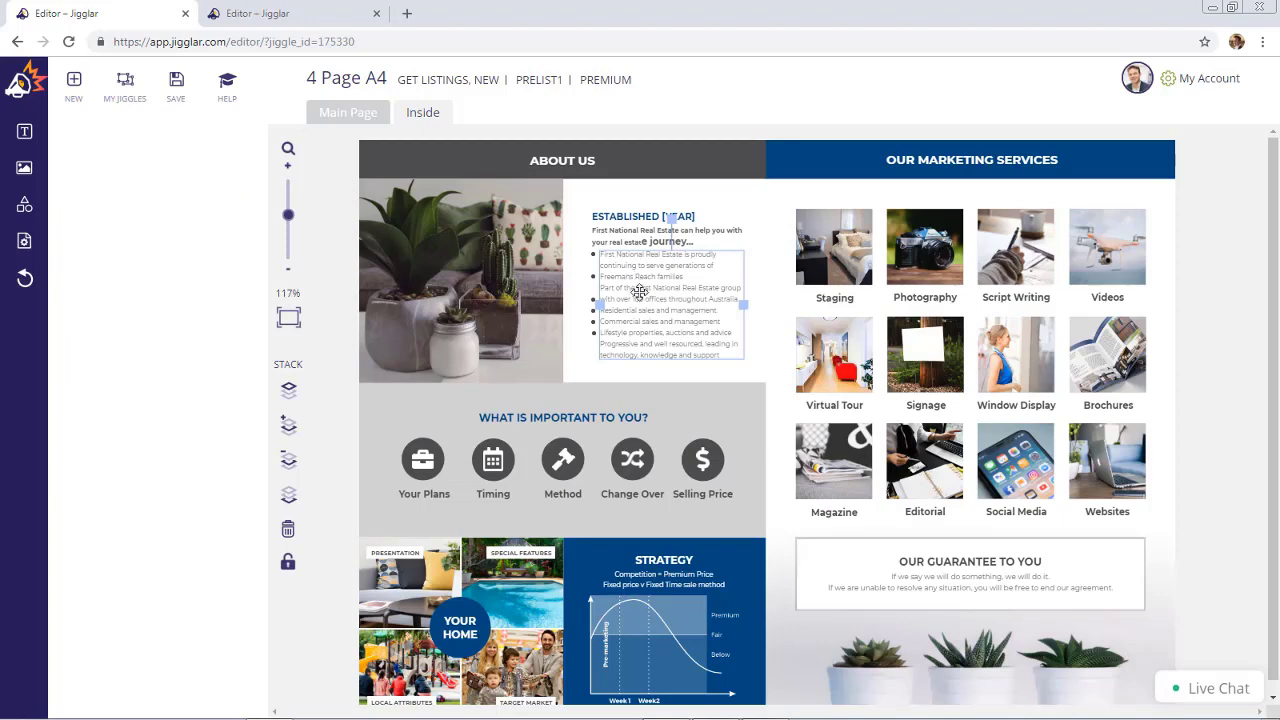
left_click(639, 291)
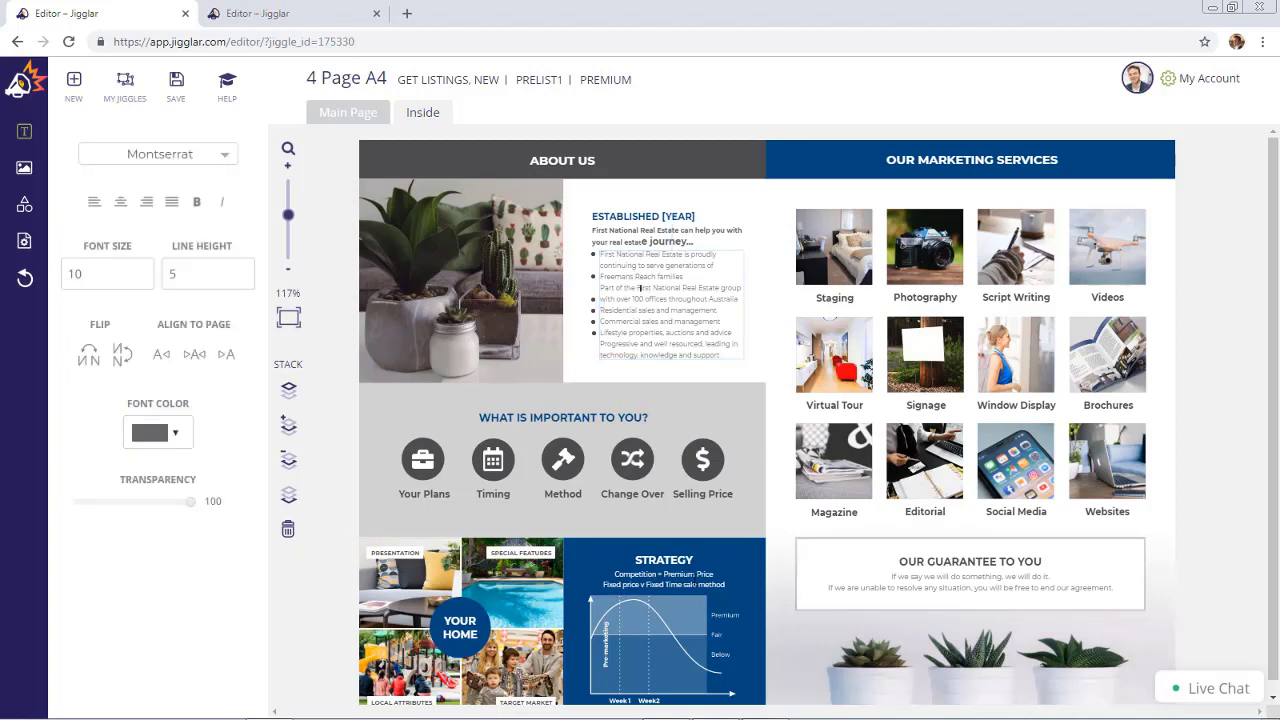
scroll(822, 550, "down", 1)
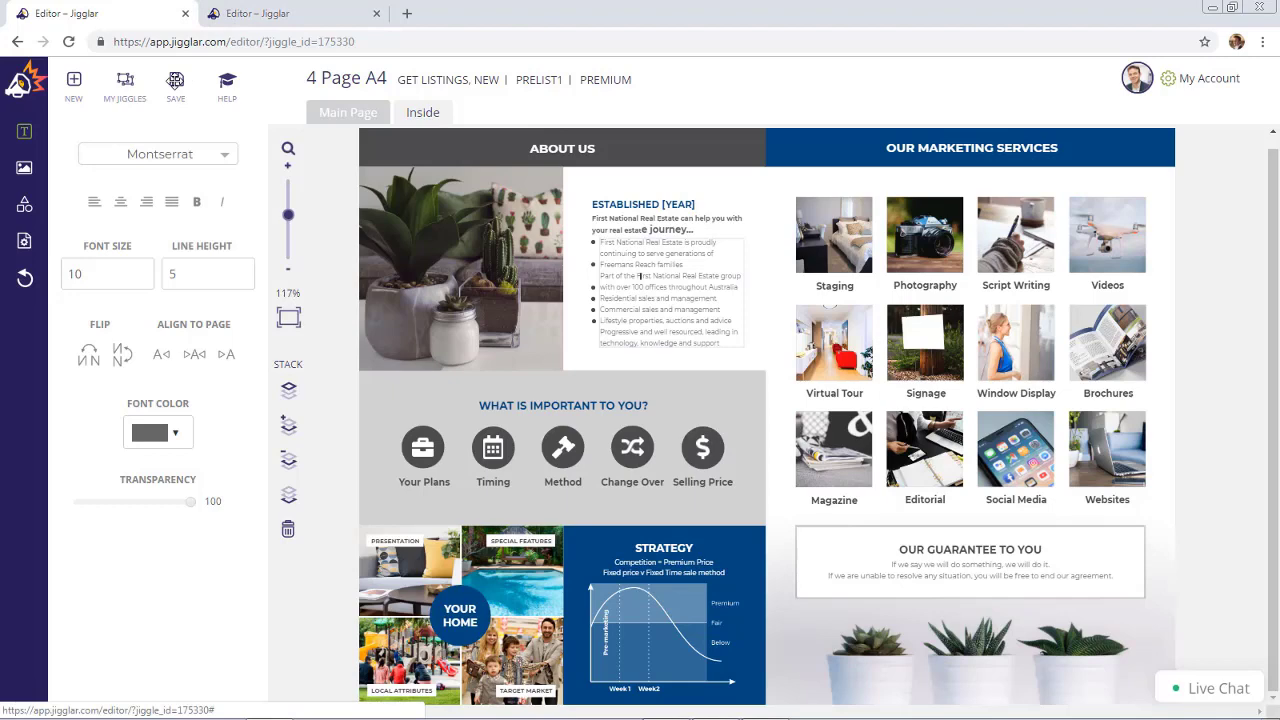
Step: Save the customized kit to "My Jiggles"
left_click(175, 80)
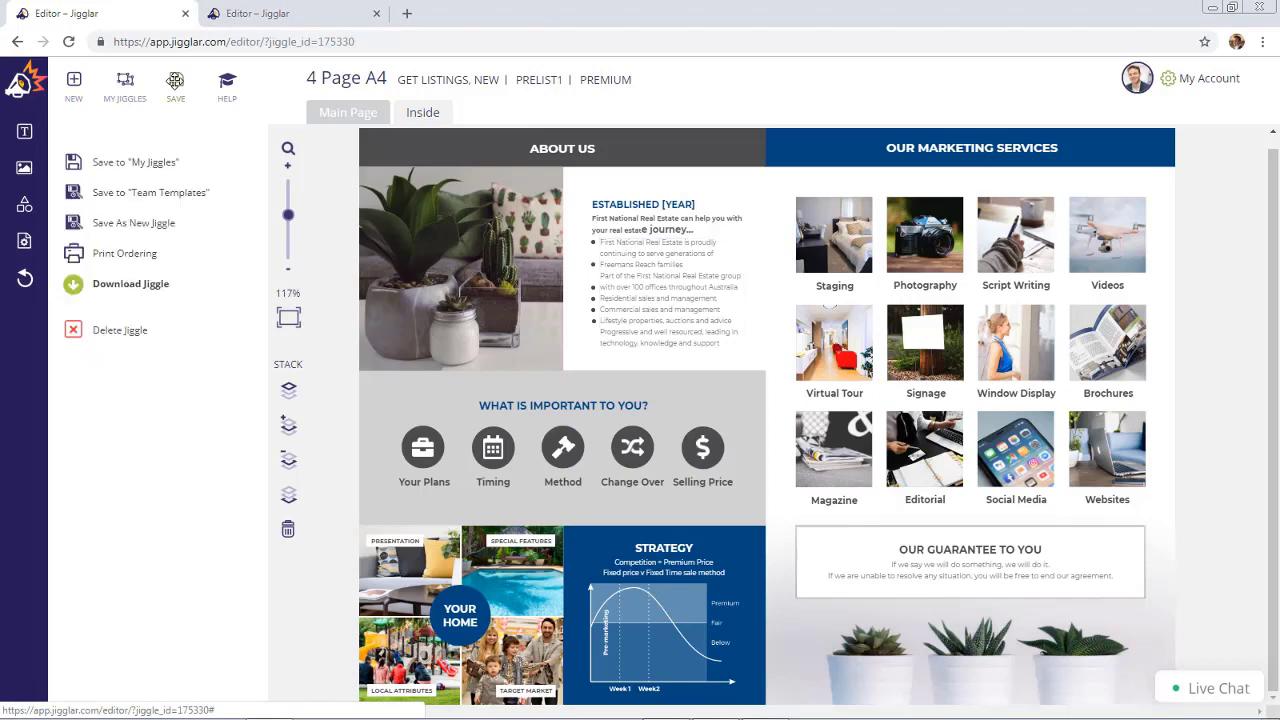
left_click(143, 163)
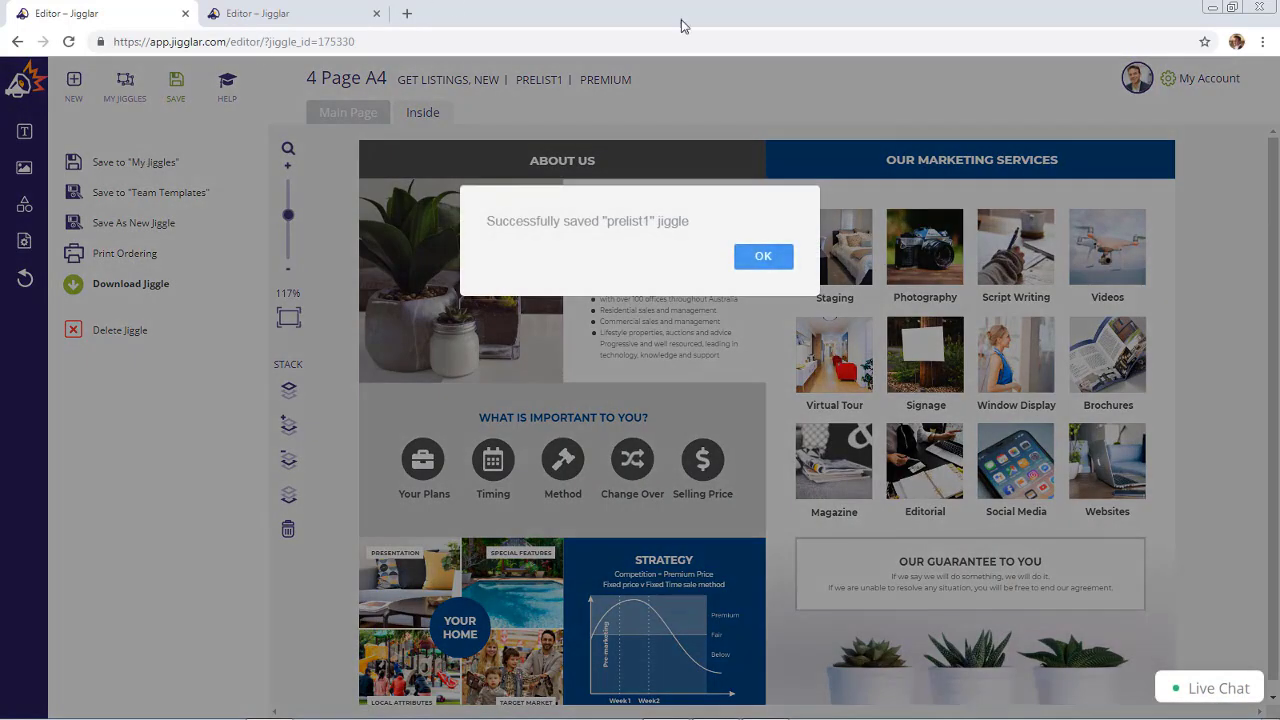
left_click(763, 257)
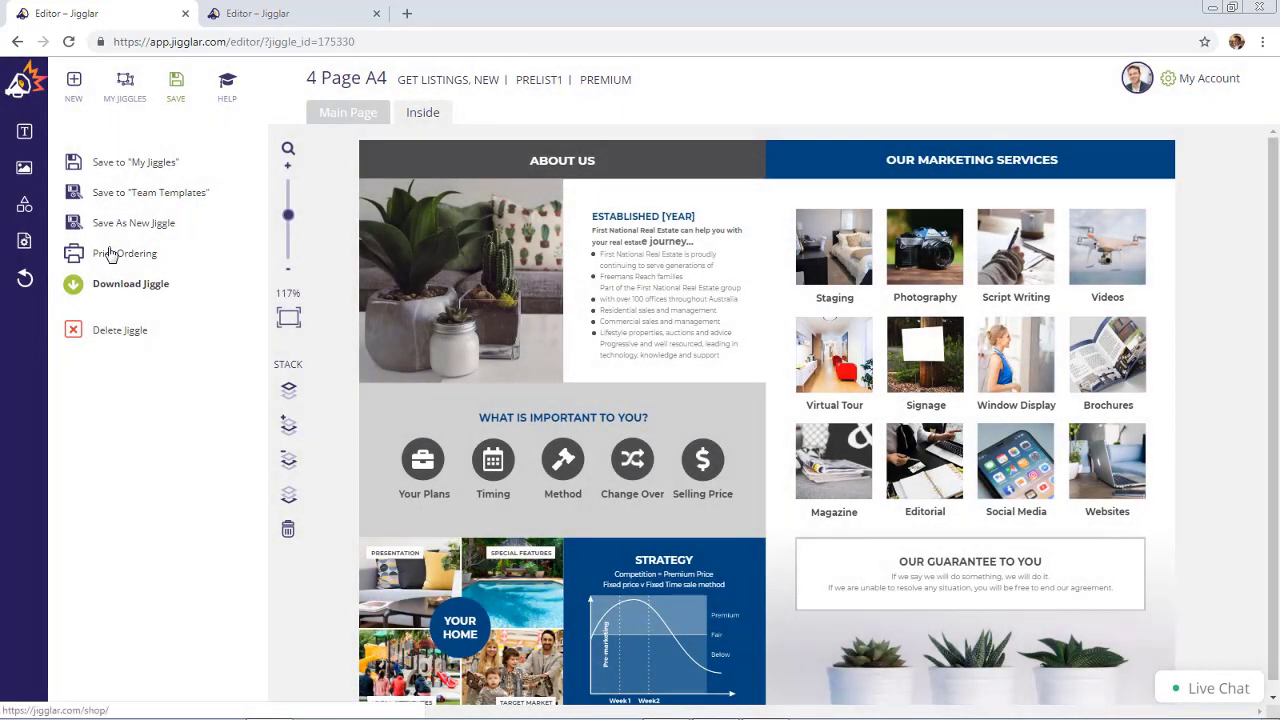
Step: Open the print ordering shop, return to the editor and bring up the jiggle's download options
left_click(111, 254)
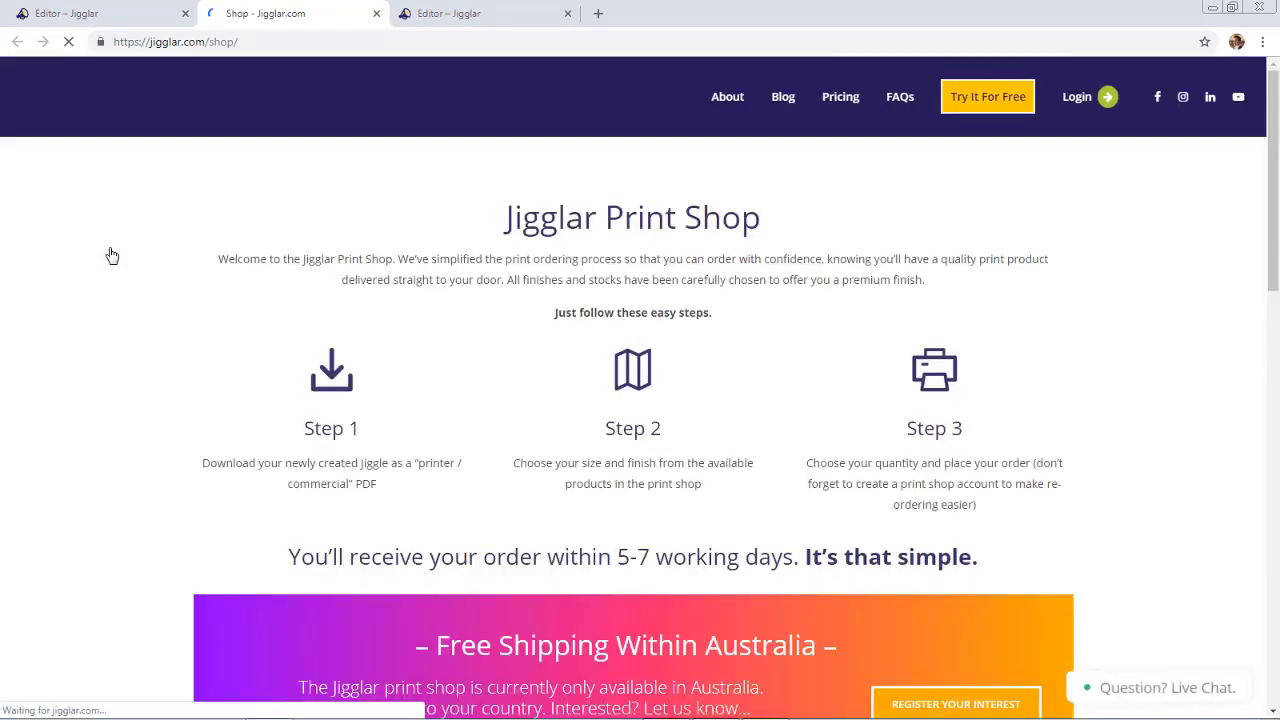
left_click(87, 16)
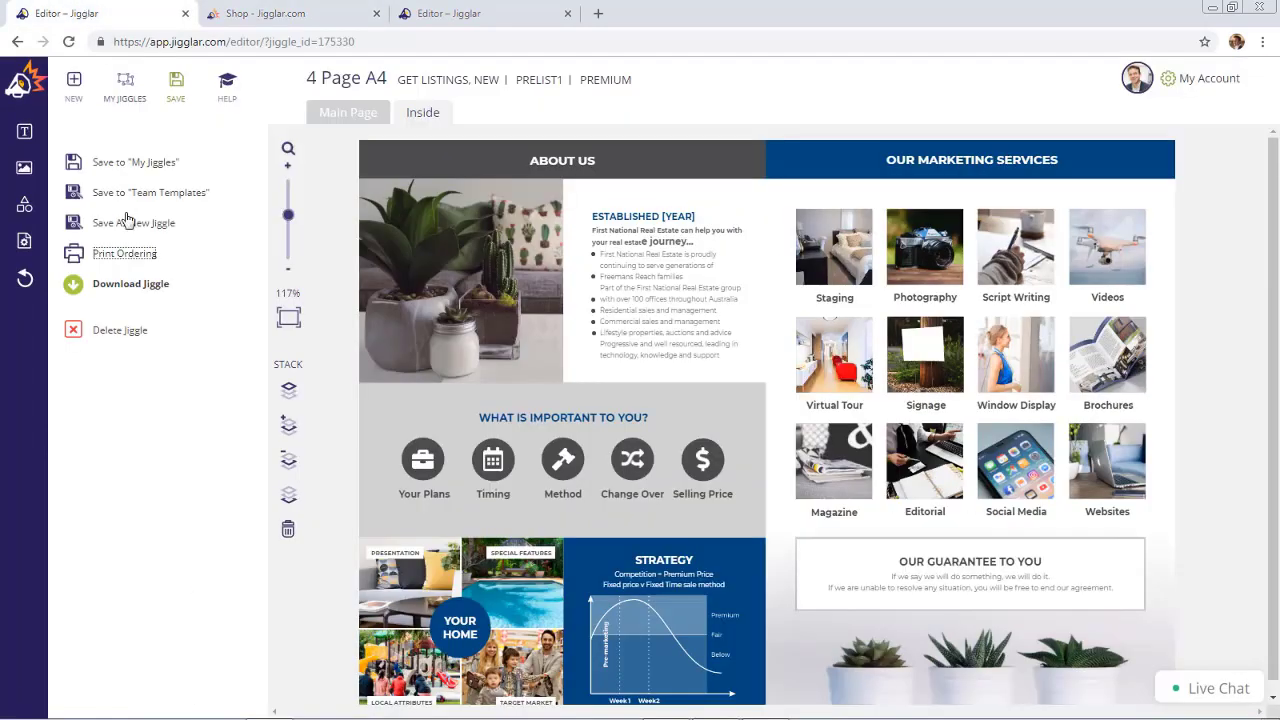
left_click(130, 284)
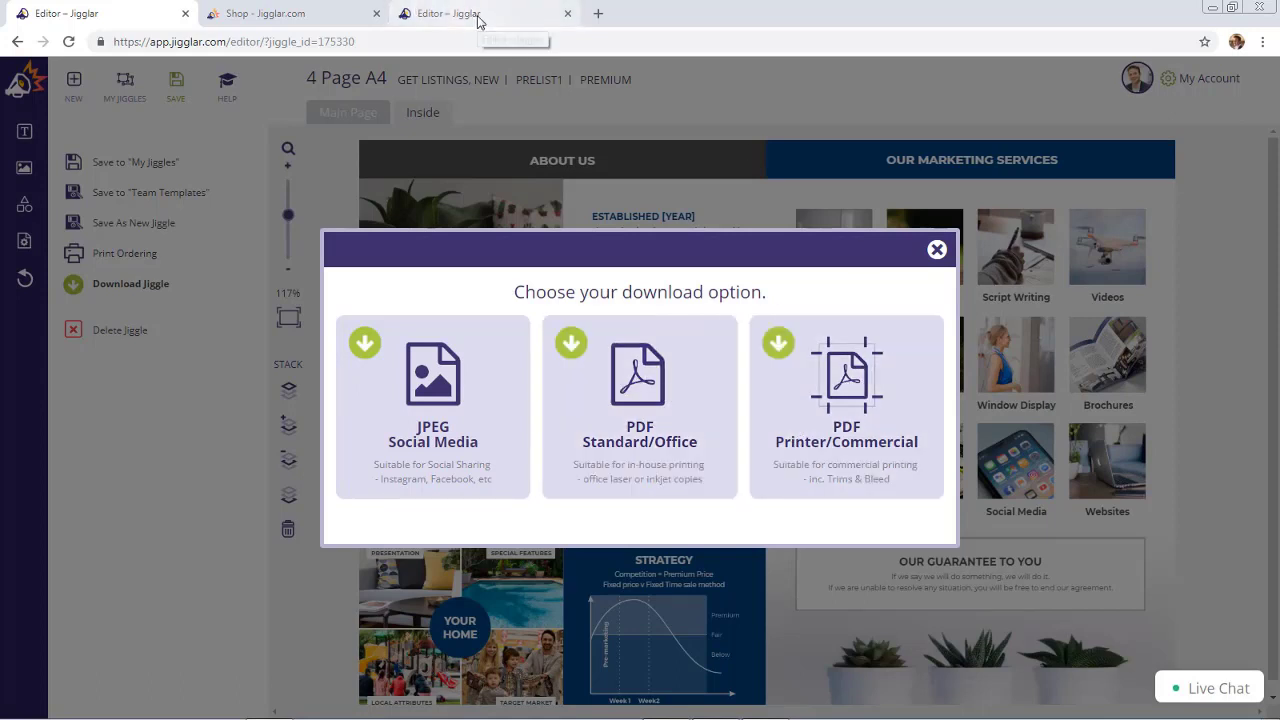
Step: Look up the 4 Page A4 Brochure in the Jigglar Print Shop and return to the editor's download options
left_click(281, 21)
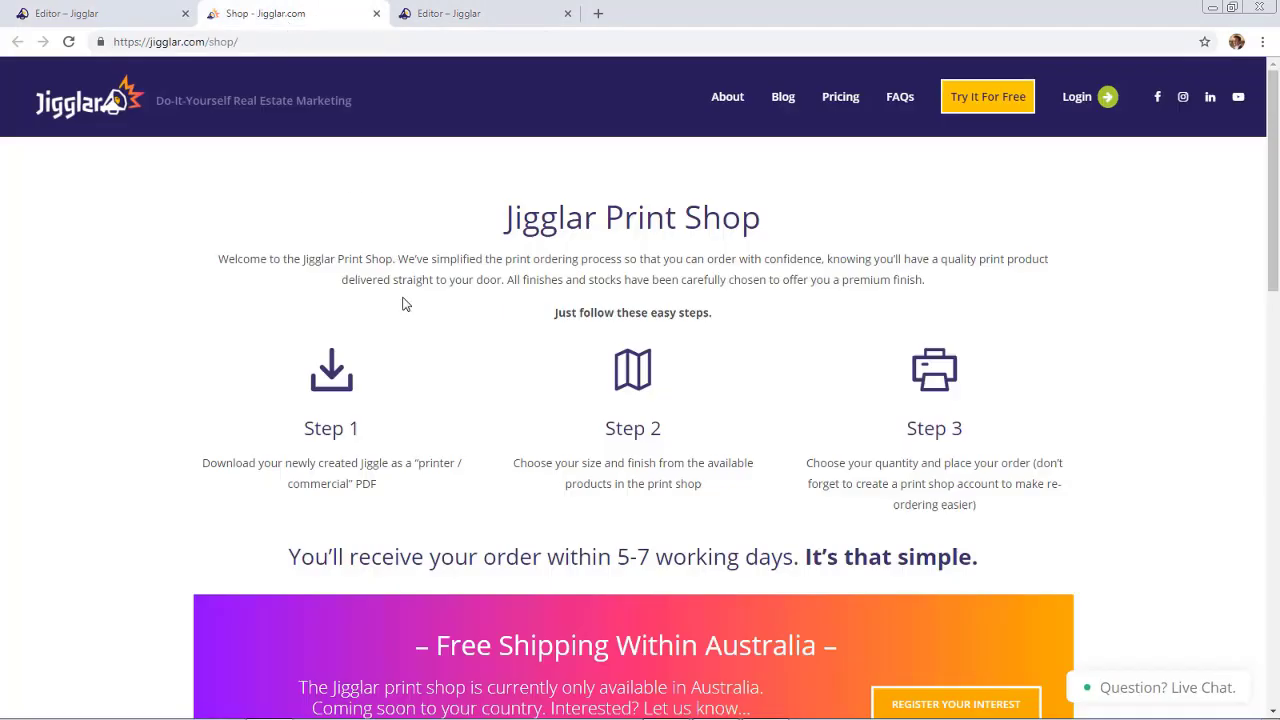
scroll(402, 304, "down", 7)
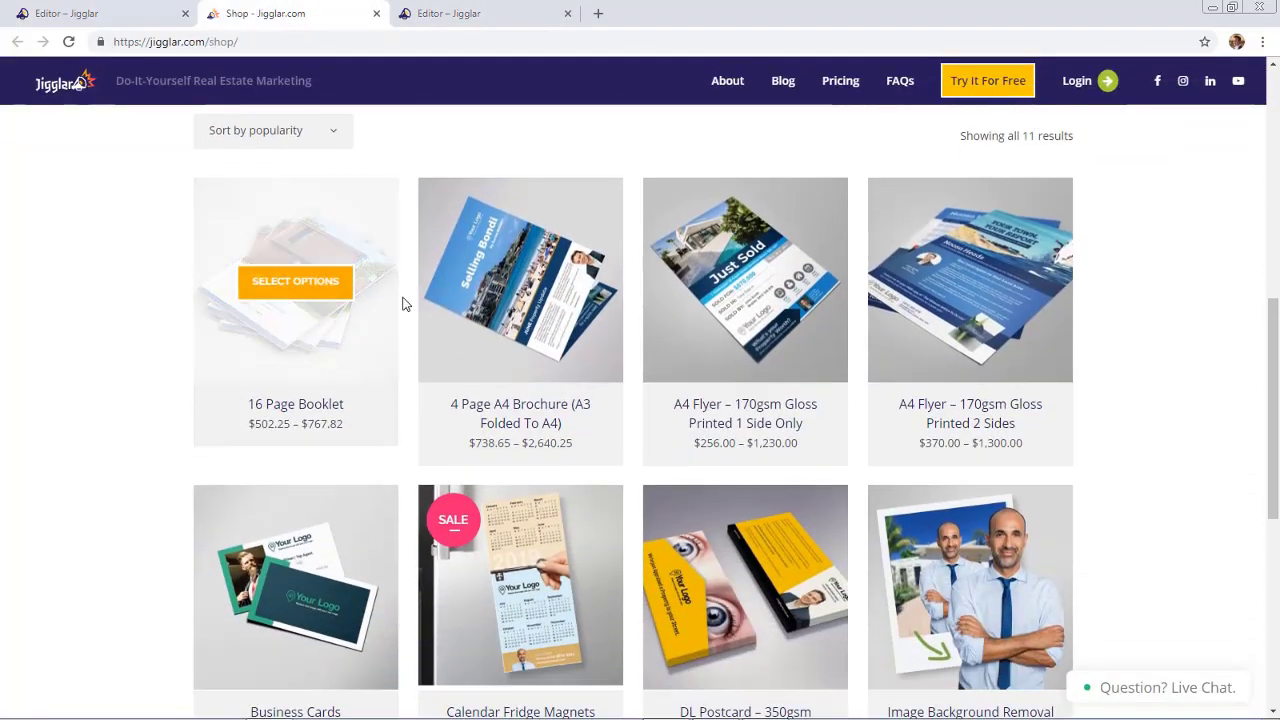
mouse_move(578, 293)
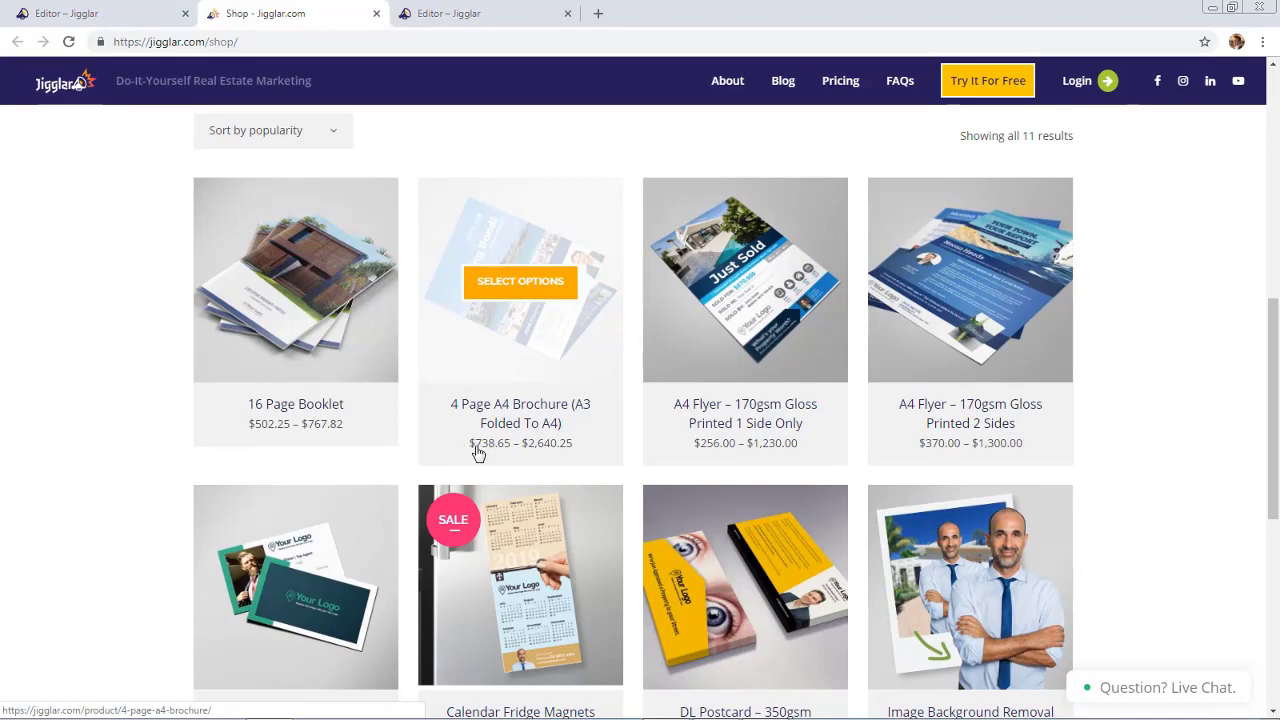
left_click(127, 18)
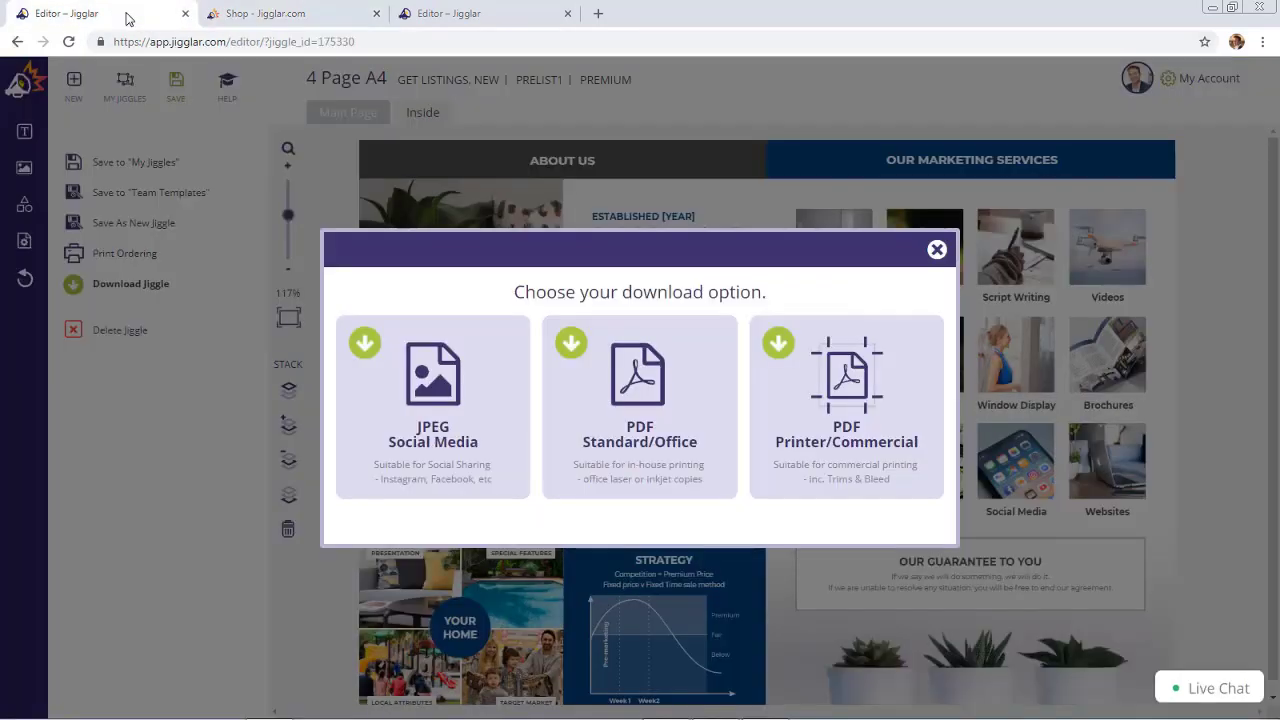